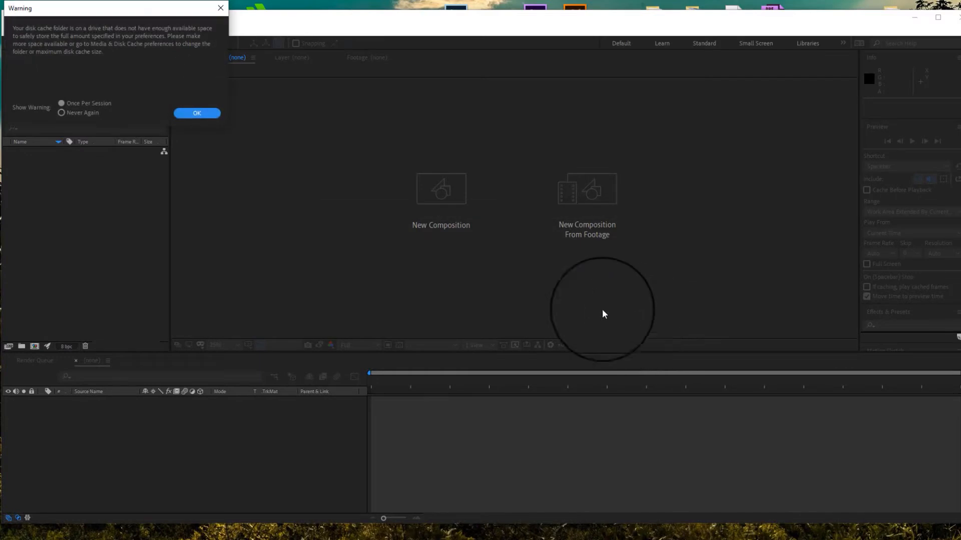
- Dismiss the disk cache warning and start a new project
{"action": "left_click", "coordinate": [197, 115]}
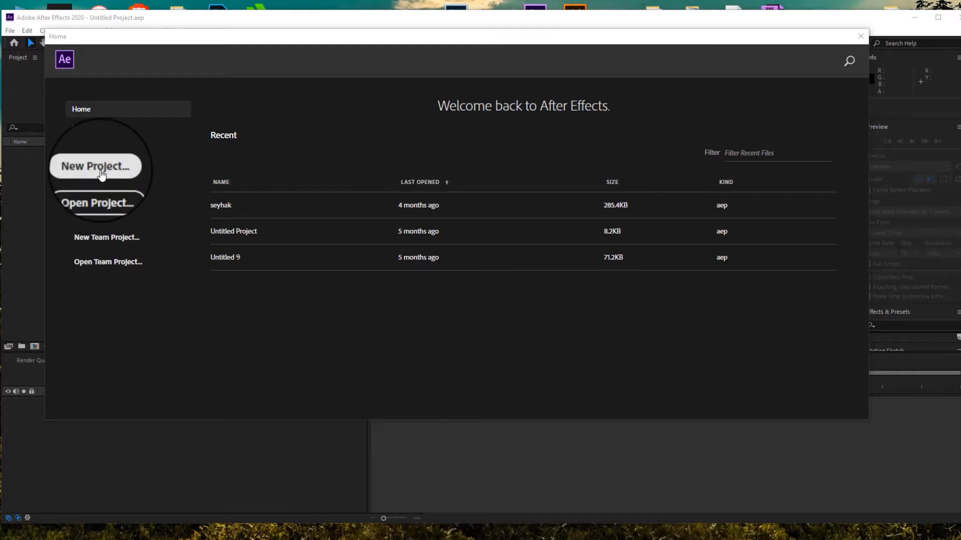
{"action": "left_click", "coordinate": [102, 175]}
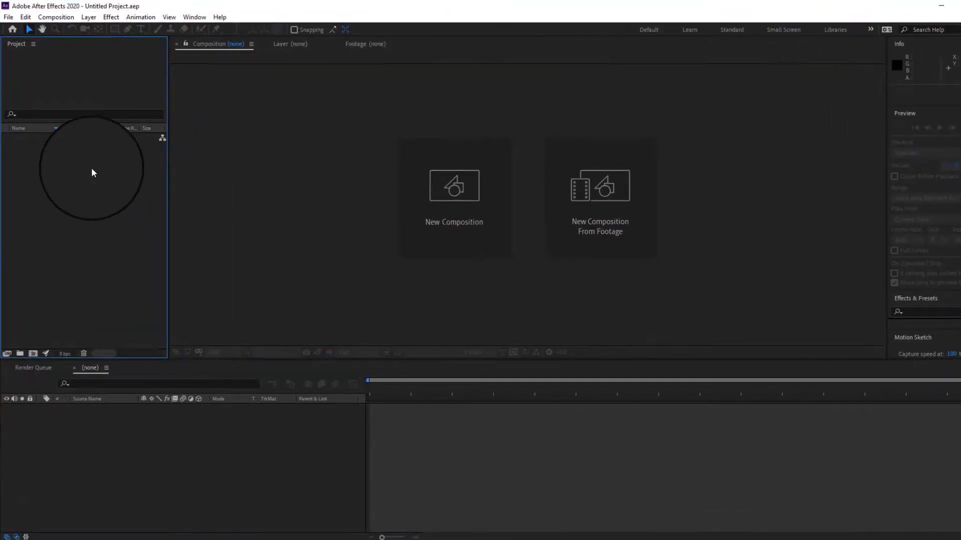
- Start a file import and open the SUB folder on the Desktop
{"action": "right_click", "coordinate": [98, 194]}
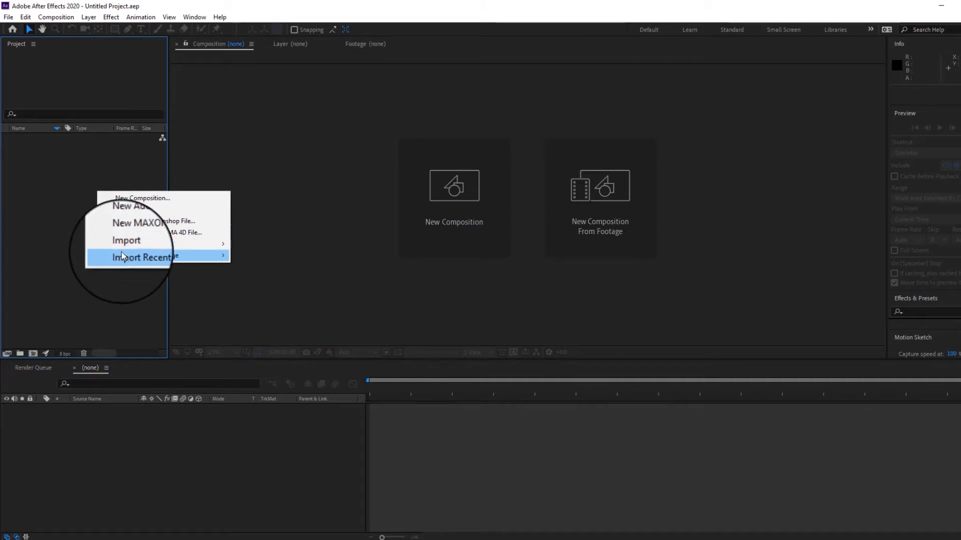
{"action": "mouse_move", "coordinate": [122, 245]}
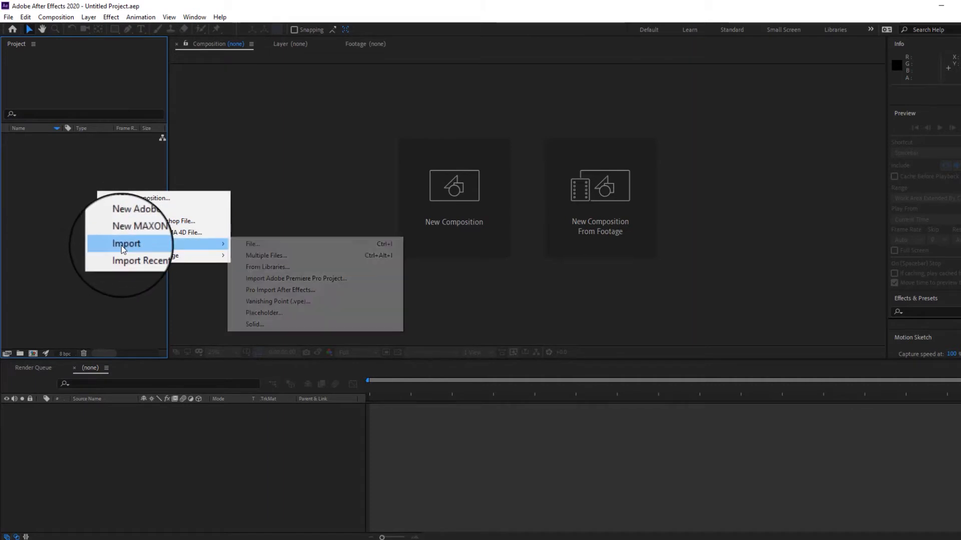
{"action": "left_click", "coordinate": [269, 244]}
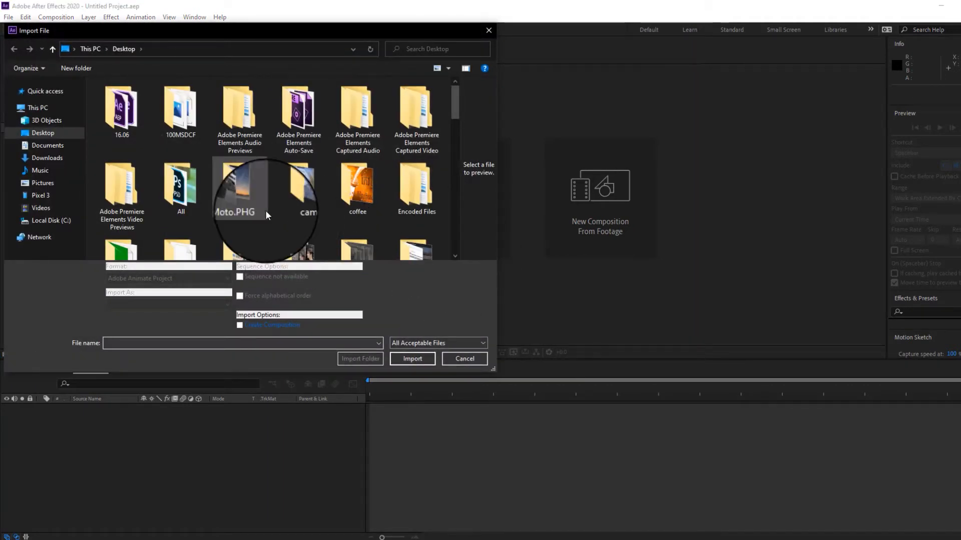
{"action": "scroll", "coordinate": [350, 161], "scroll_direction": "down", "scroll_amount": 4}
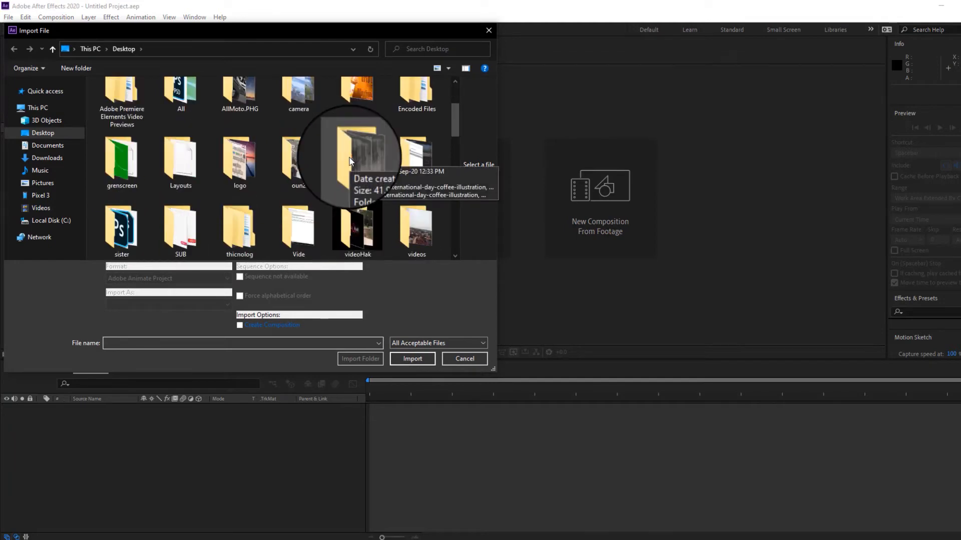
{"action": "scroll", "coordinate": [306, 186], "scroll_direction": "down", "scroll_amount": 2}
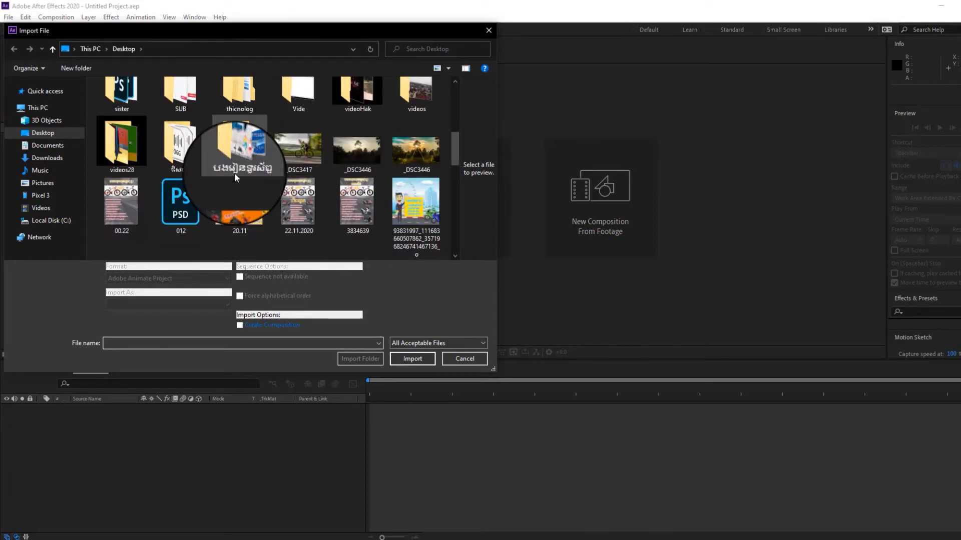
{"action": "scroll", "coordinate": [185, 150], "scroll_direction": "up", "scroll_amount": 2}
{"action": "double_click", "coordinate": [186, 174]}
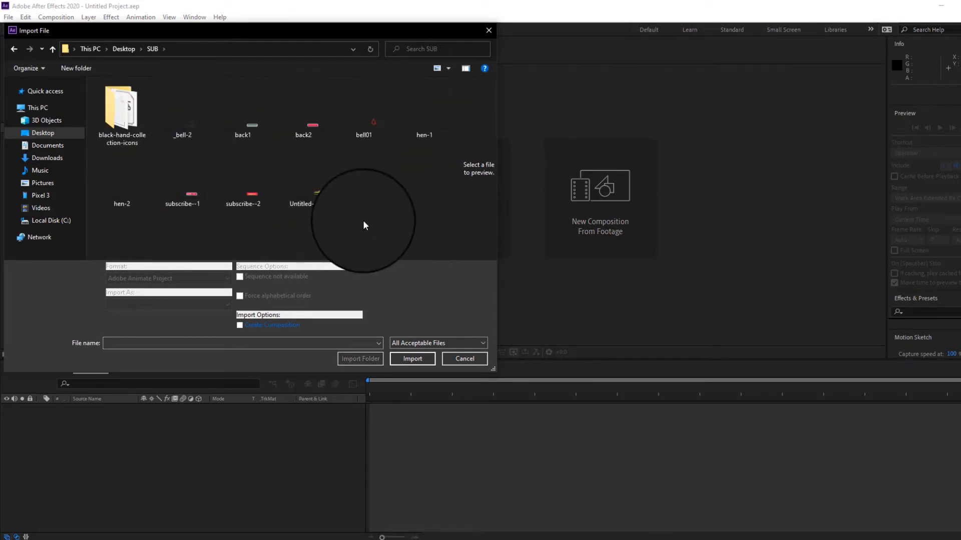
- Import all the PNG images in the SUB folder as separate footage items, not as a sequence
{"action": "left_click_drag", "start_coordinate": [447, 221], "coordinate": [176, 171]}
{"action": "left_click", "coordinate": [131, 195]}
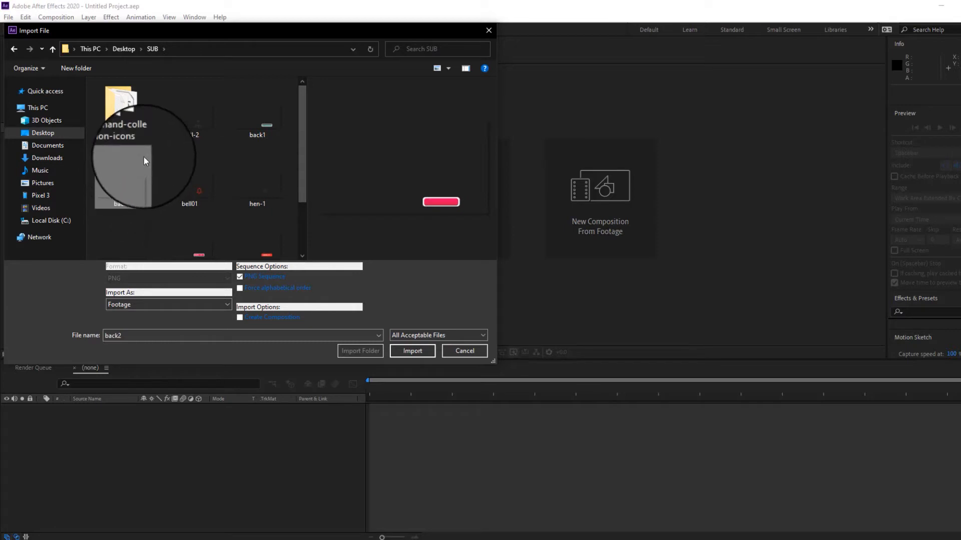
{"action": "left_click_drag", "start_coordinate": [287, 109], "coordinate": [110, 275]}
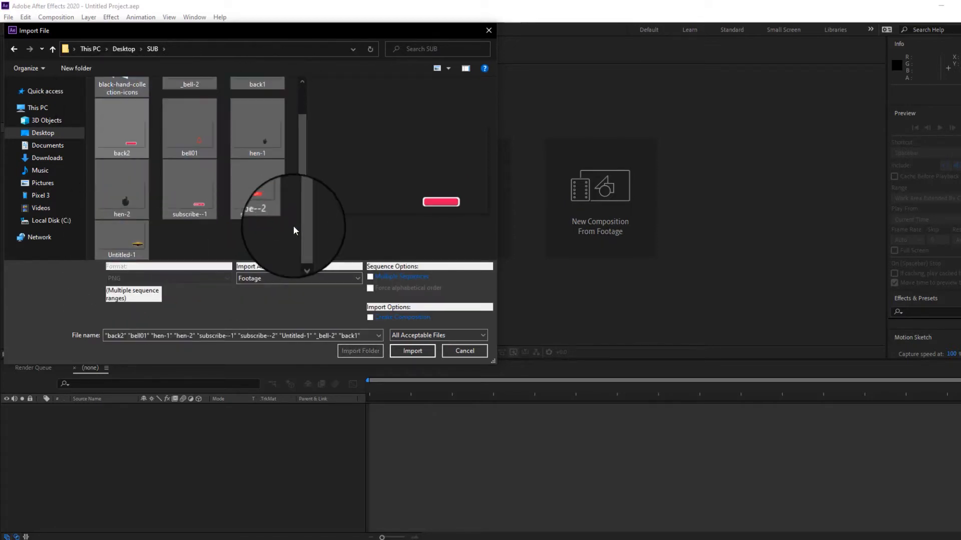
{"action": "left_click_drag", "start_coordinate": [301, 224], "coordinate": [276, 130]}
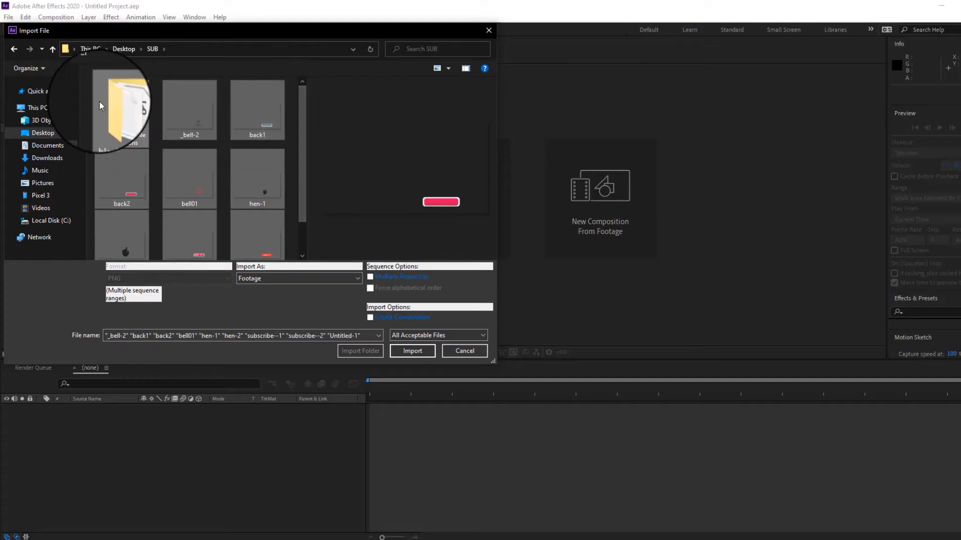
{"action": "left_click", "coordinate": [410, 351]}
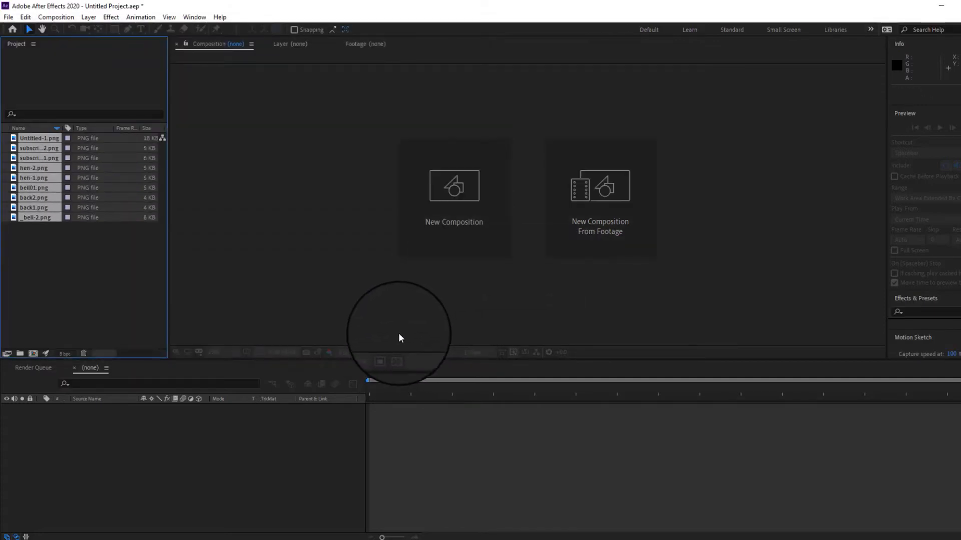
{"action": "left_click", "coordinate": [398, 333]}
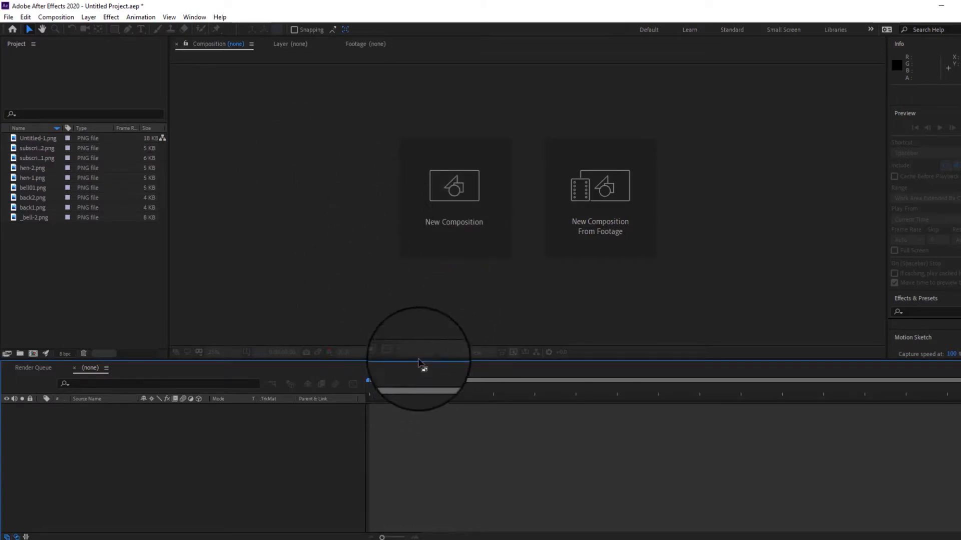
- Create a composition of 1200 x 675 px at 24 fps, lasting 0:00:08:00, with a bright green background
{"action": "left_click", "coordinate": [443, 237]}
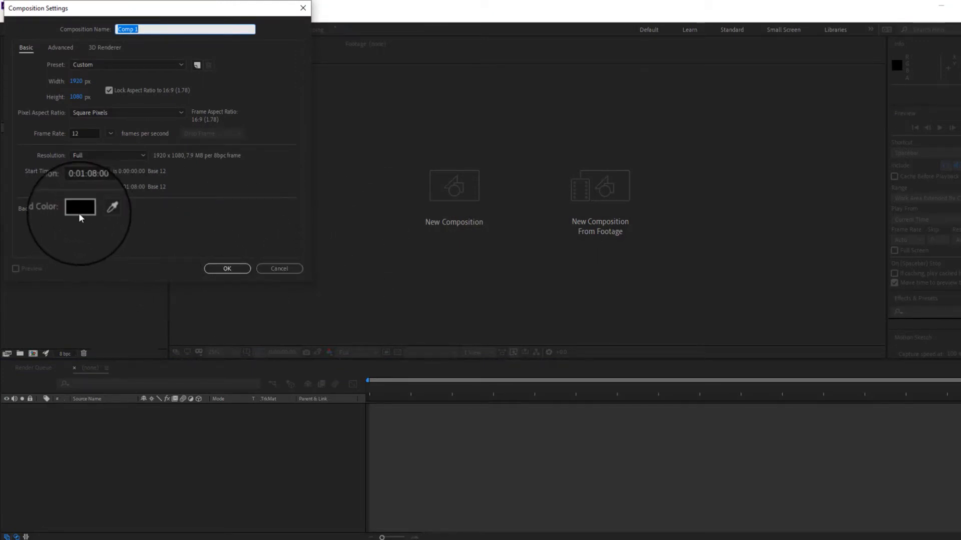
{"action": "left_click", "coordinate": [103, 209]}
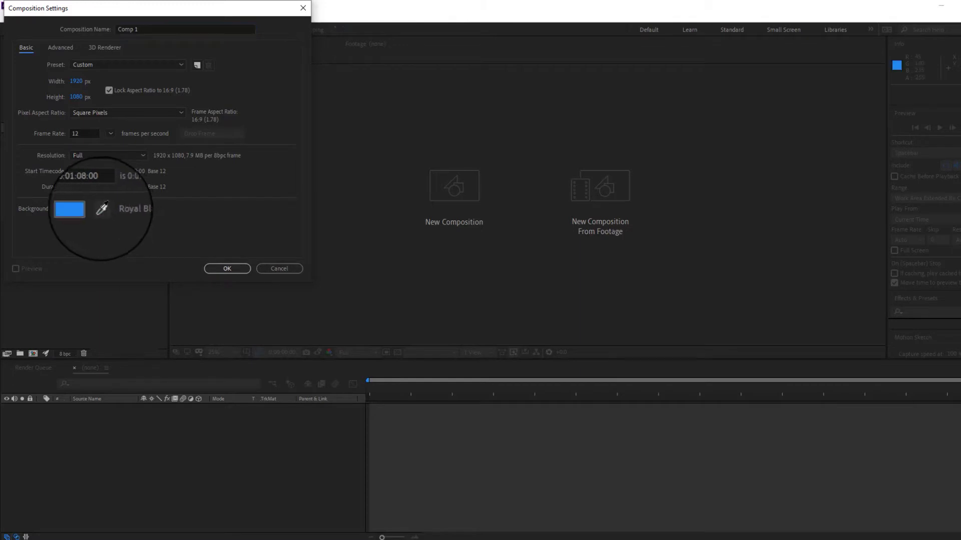
{"action": "left_click", "coordinate": [80, 209]}
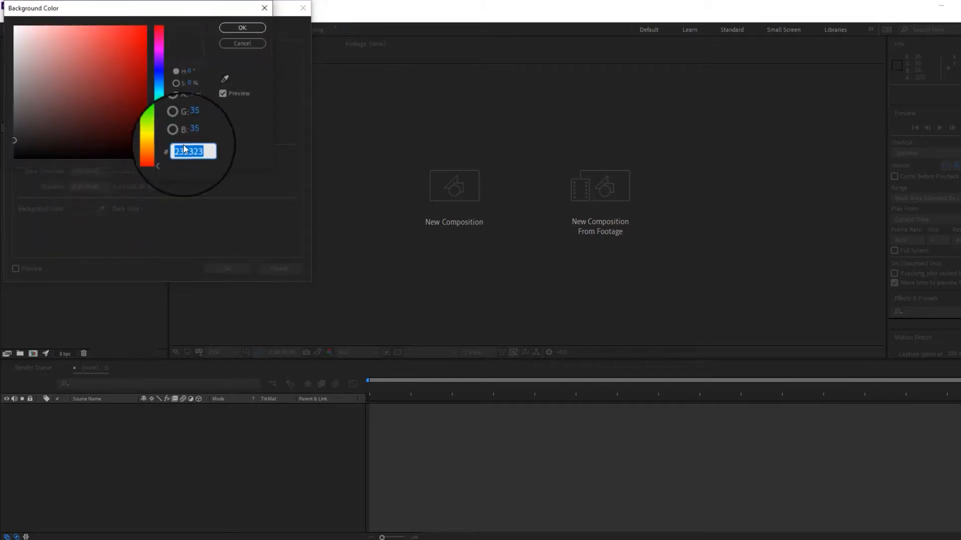
{"action": "left_click", "coordinate": [159, 119]}
{"action": "left_click", "coordinate": [143, 26]}
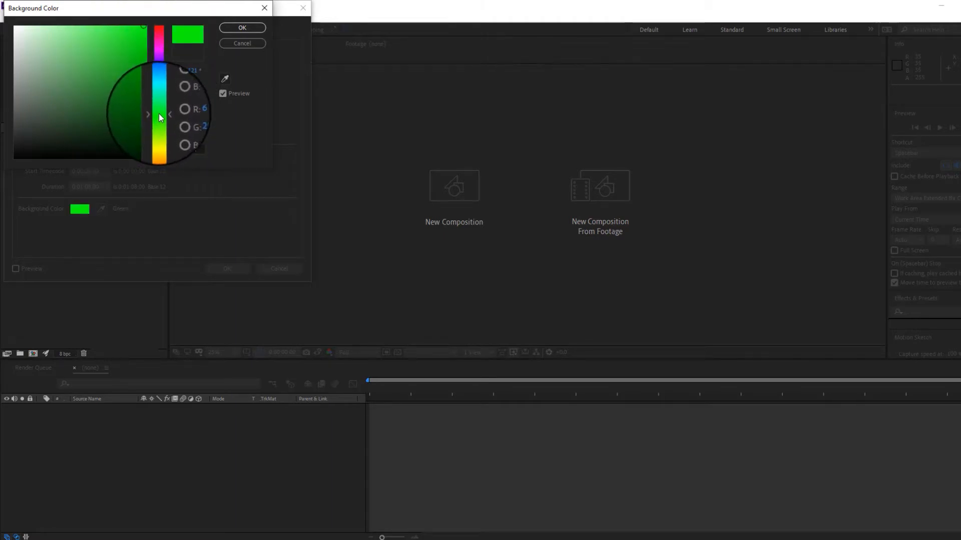
{"action": "left_click", "coordinate": [233, 25]}
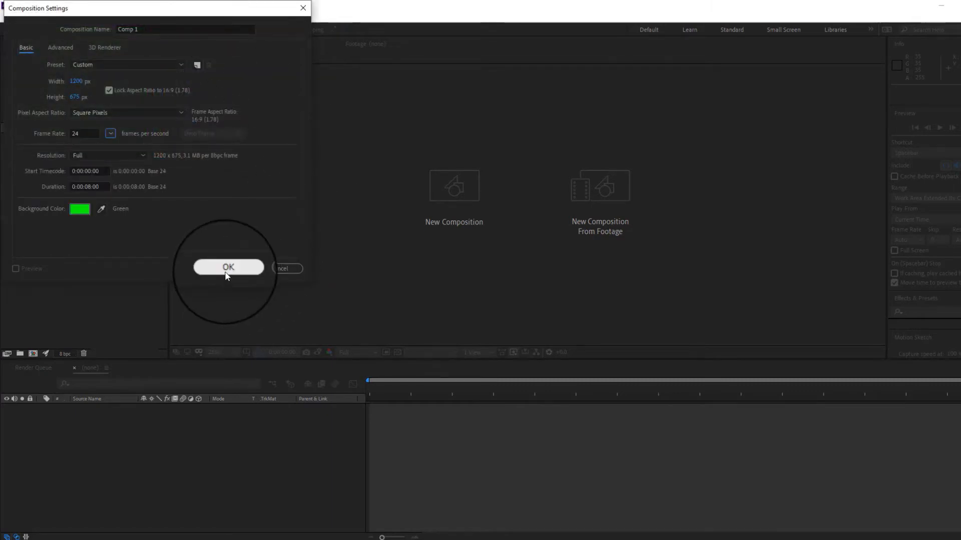
{"action": "left_click", "coordinate": [227, 271]}
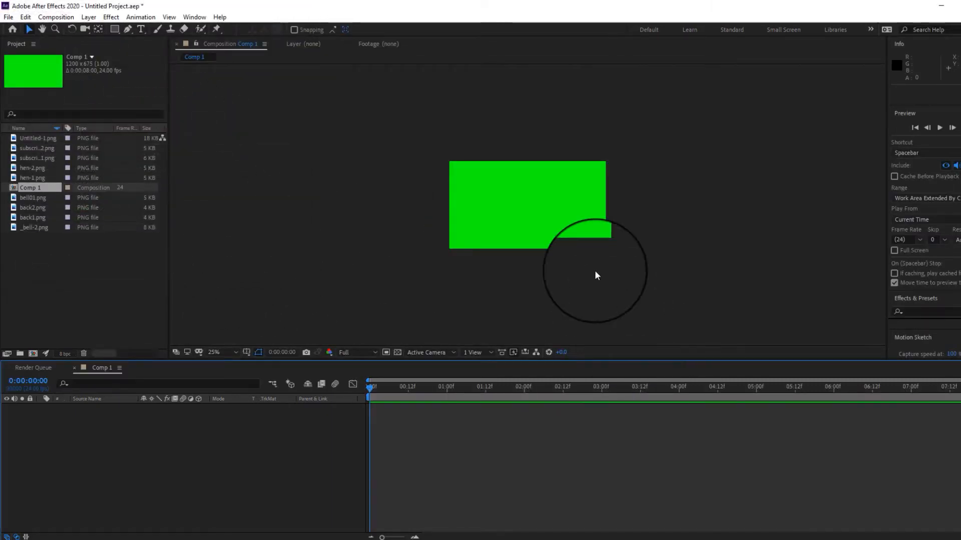
- Preview the Untitled-1.png footage and add it to Comp 1 as a layer
{"action": "scroll", "coordinate": [545, 210], "scroll_direction": "up", "scroll_amount": 2}
{"action": "scroll", "coordinate": [545, 210], "scroll_direction": "down", "scroll_amount": 1}
{"action": "scroll", "coordinate": [545, 210], "scroll_direction": "up", "scroll_amount": 1}
{"action": "scroll", "coordinate": [545, 210], "scroll_direction": "down", "scroll_amount": 1}
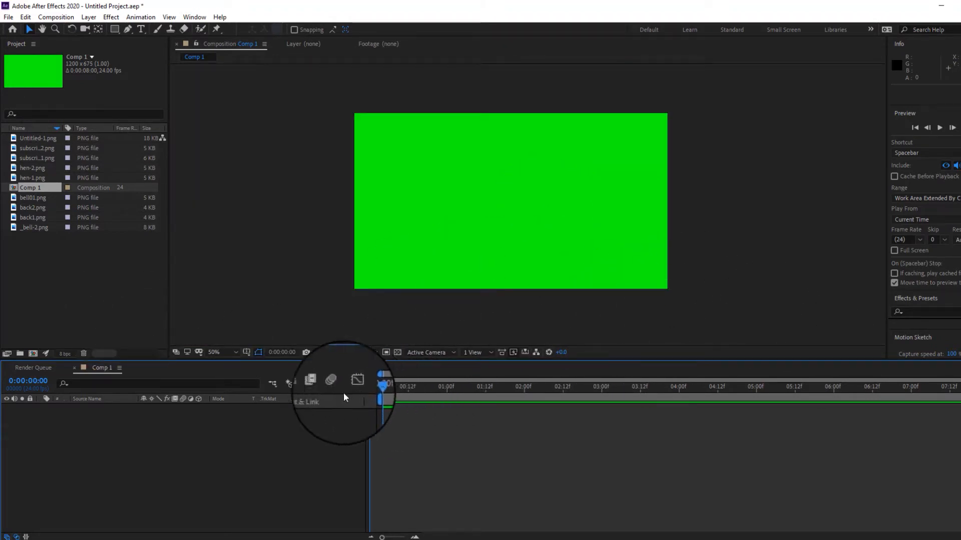
{"action": "left_click", "coordinate": [111, 280]}
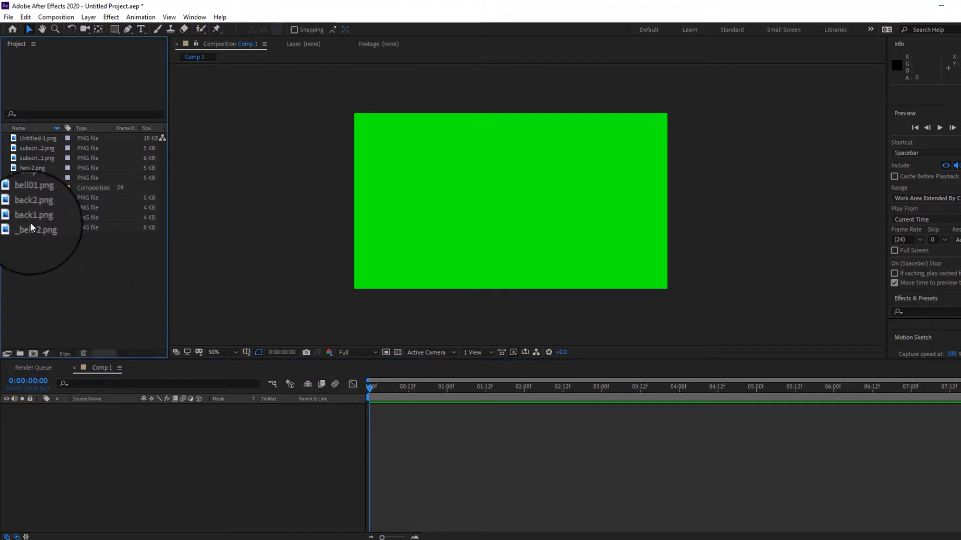
{"action": "double_click", "coordinate": [35, 140]}
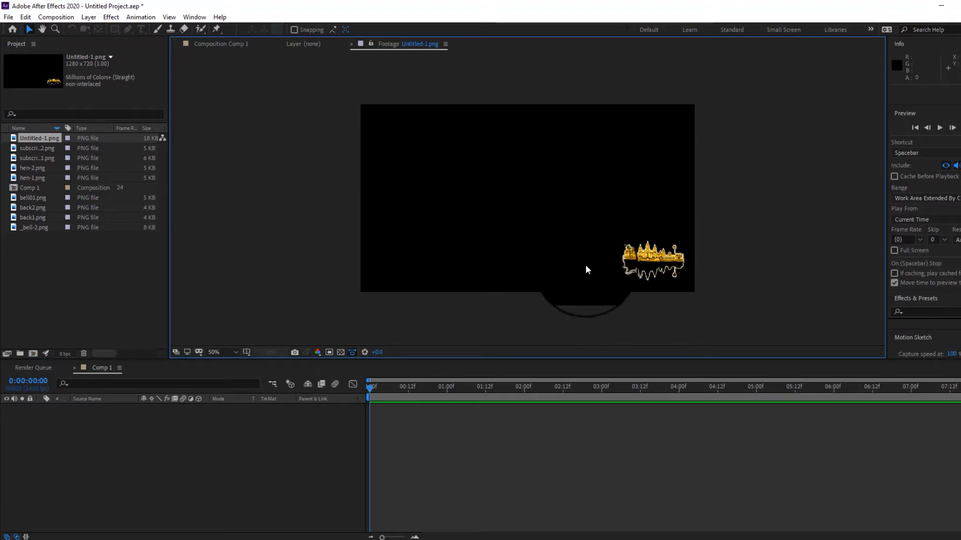
{"action": "left_click_drag", "start_coordinate": [40, 139], "coordinate": [259, 444]}
{"action": "left_click_drag", "start_coordinate": [39, 148], "coordinate": [93, 374]}
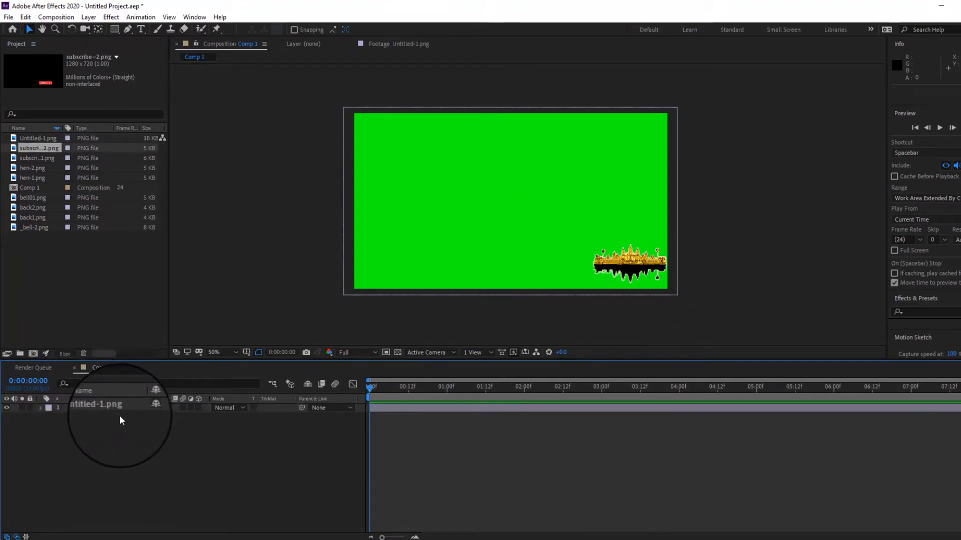
- Set the Untitled-1.png layer's position Y to 366.5 and its anchor point X to 362, shifting the logo past the frame's right edge
{"action": "left_click", "coordinate": [40, 407]}
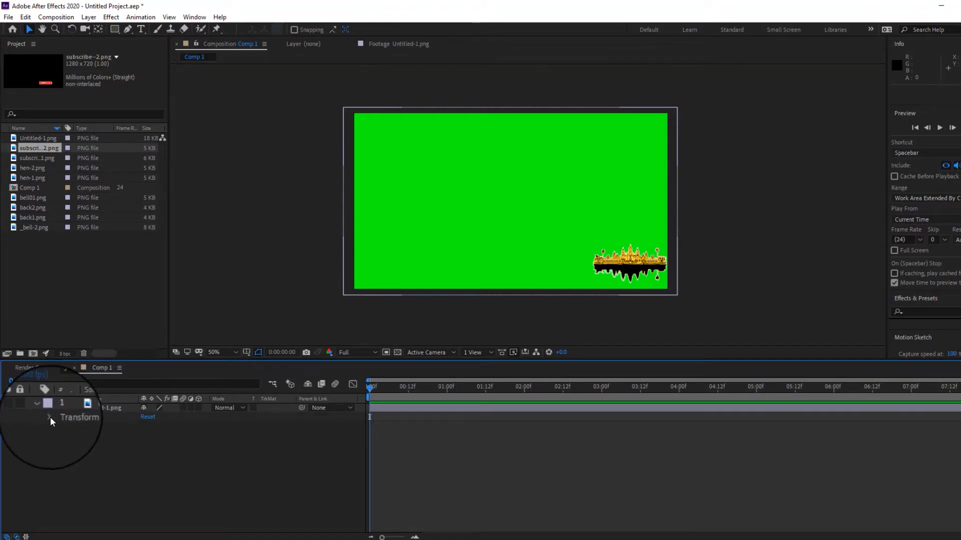
{"action": "left_click", "coordinate": [50, 420]}
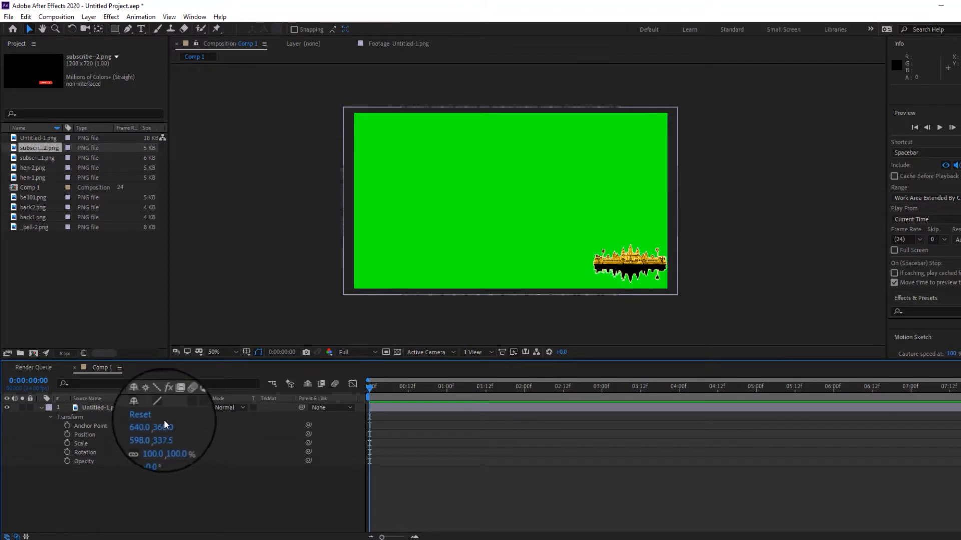
{"action": "left_click_drag", "start_coordinate": [163, 436], "coordinate": [227, 390]}
{"action": "left_click_drag", "start_coordinate": [148, 425], "coordinate": [2, 423]}
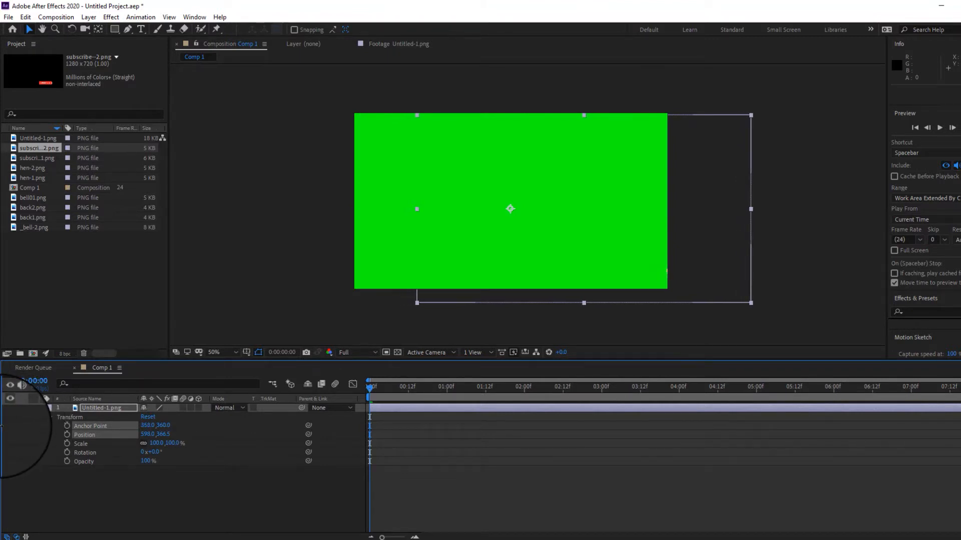
{"action": "key", "text": "ctrl+z"}
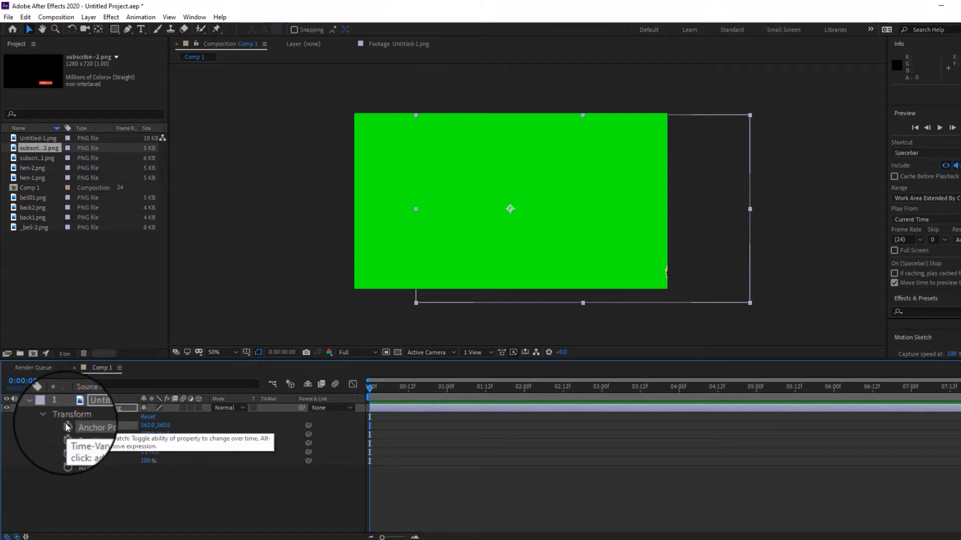
- Keyframe the logo layer's anchor point at 0:00:00:00, set its X to 645 at frame 5, and play back the slide-in
{"action": "left_click", "coordinate": [67, 425]}
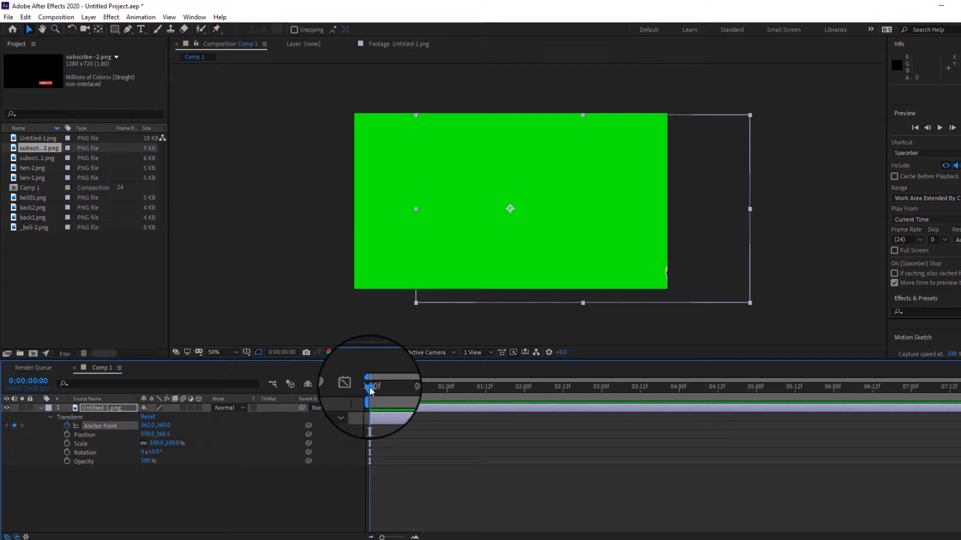
{"action": "left_click_drag", "start_coordinate": [375, 386], "coordinate": [389, 389]}
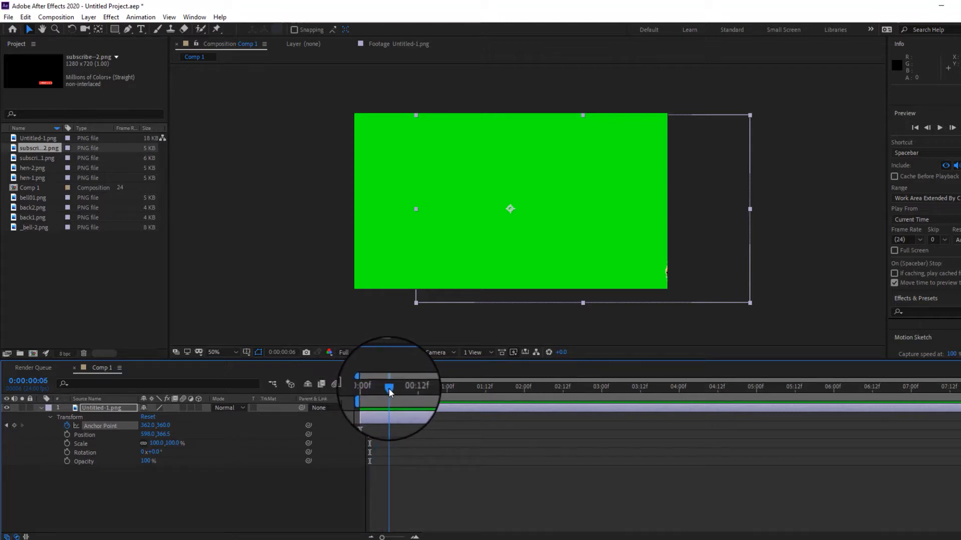
{"action": "left_click_drag", "start_coordinate": [388, 388], "coordinate": [385, 390]}
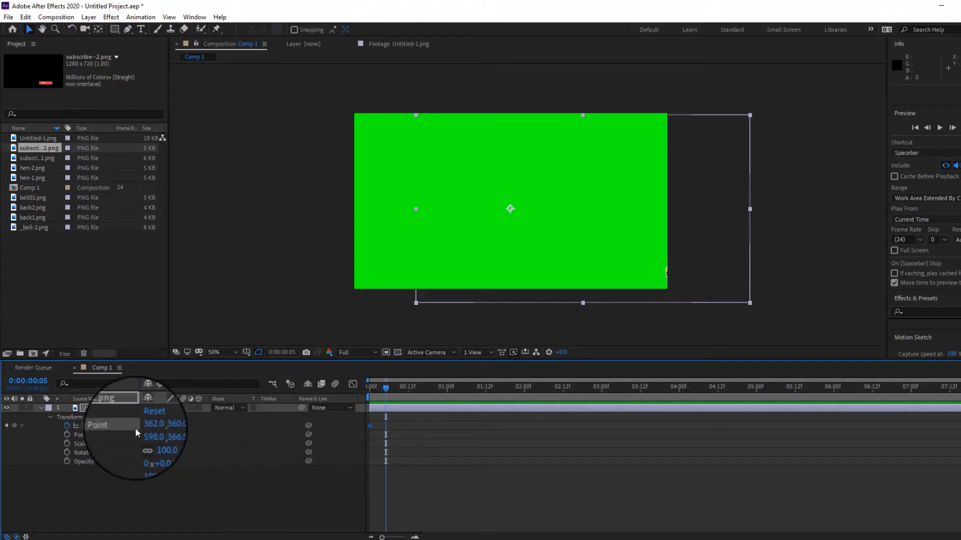
{"action": "left_click_drag", "start_coordinate": [148, 427], "coordinate": [291, 420]}
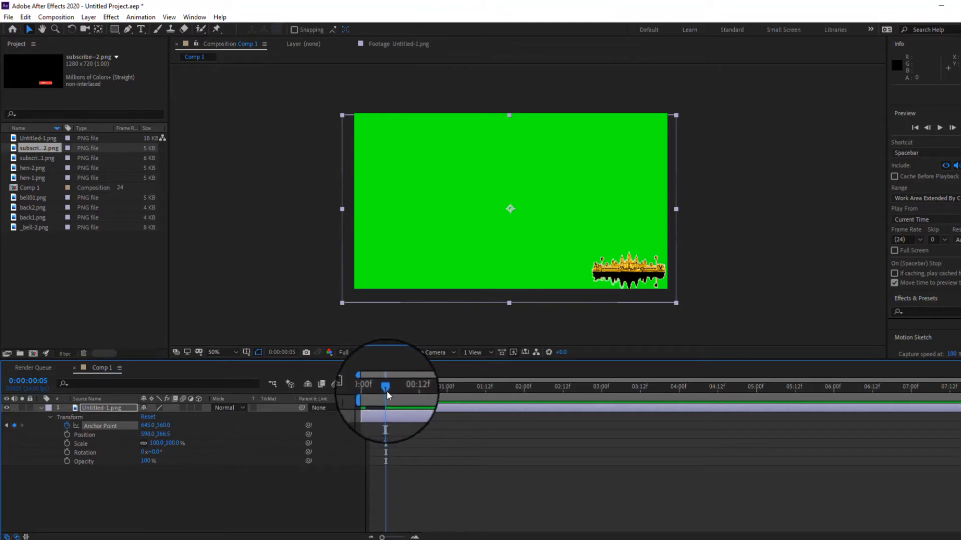
{"action": "left_click_drag", "start_coordinate": [386, 389], "coordinate": [347, 389]}
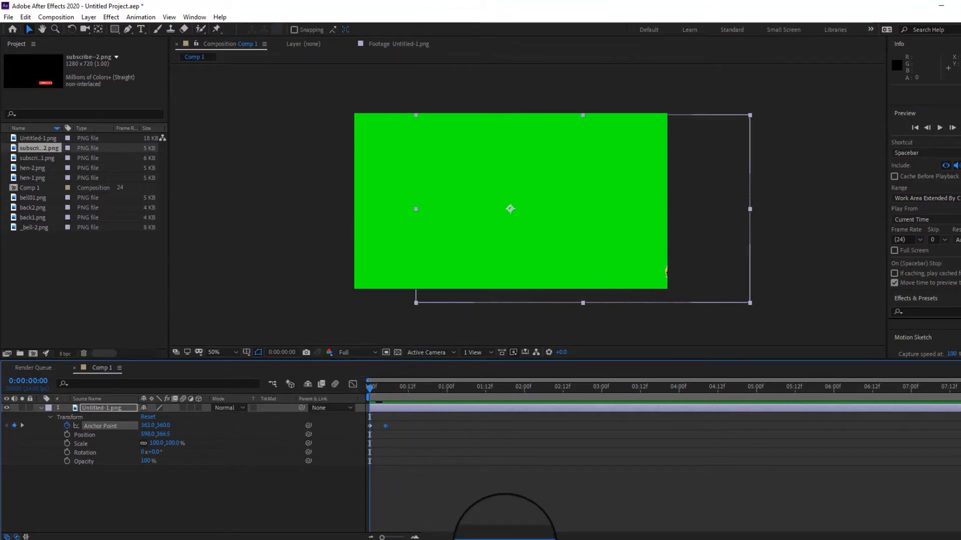
{"action": "key", "text": "space"}
{"action": "key", "text": "space"}
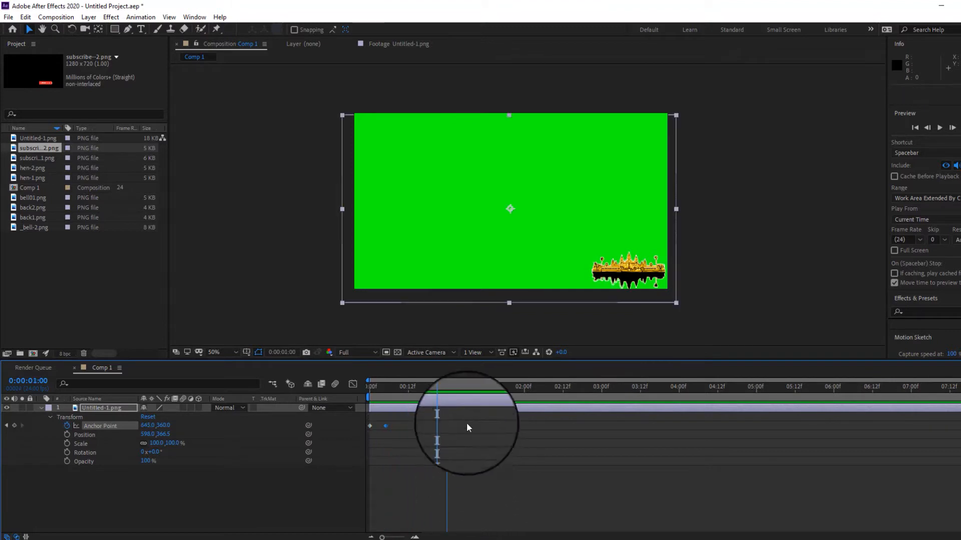
{"action": "left_click_drag", "start_coordinate": [447, 390], "coordinate": [325, 386]}
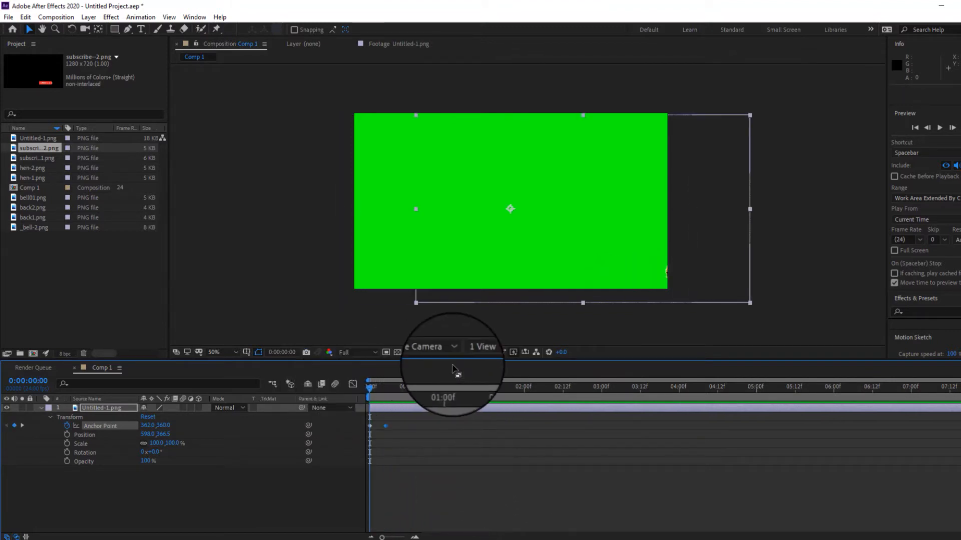
- Apply Easy Ease to both of the logo layer's anchor point keyframes and collapse the layer's properties
{"action": "left_click_drag", "start_coordinate": [403, 434], "coordinate": [361, 415]}
{"action": "right_click", "coordinate": [386, 425]}
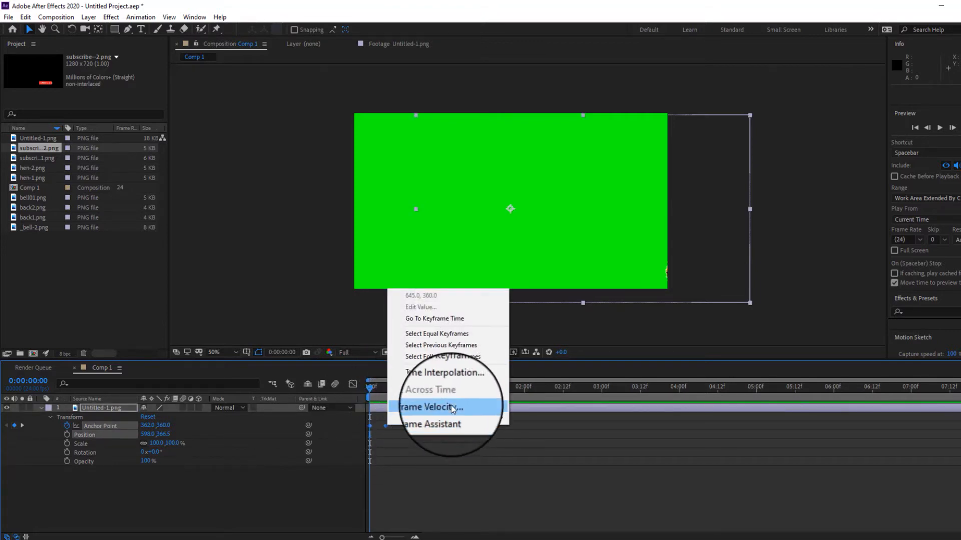
{"action": "mouse_move", "coordinate": [452, 417]}
{"action": "left_click", "coordinate": [551, 452]}
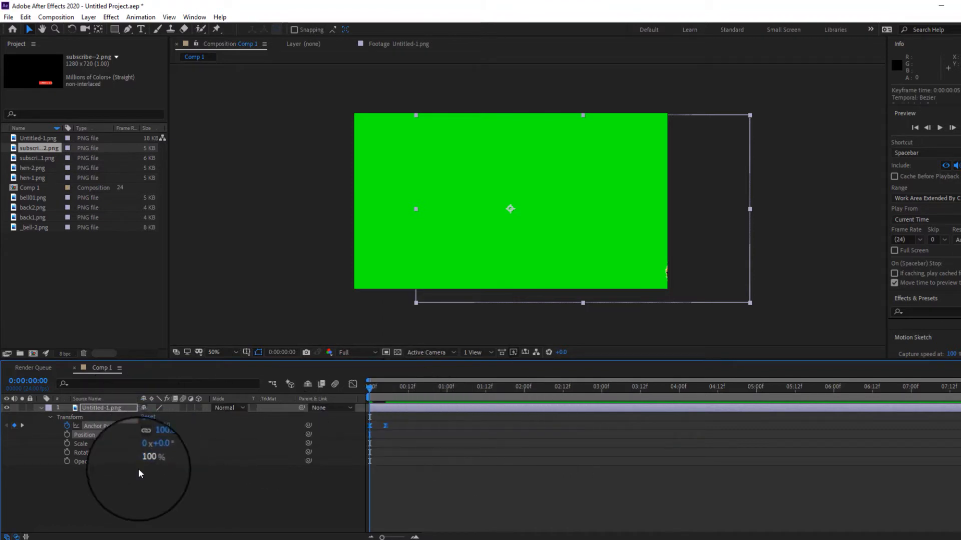
{"action": "left_click", "coordinate": [49, 416]}
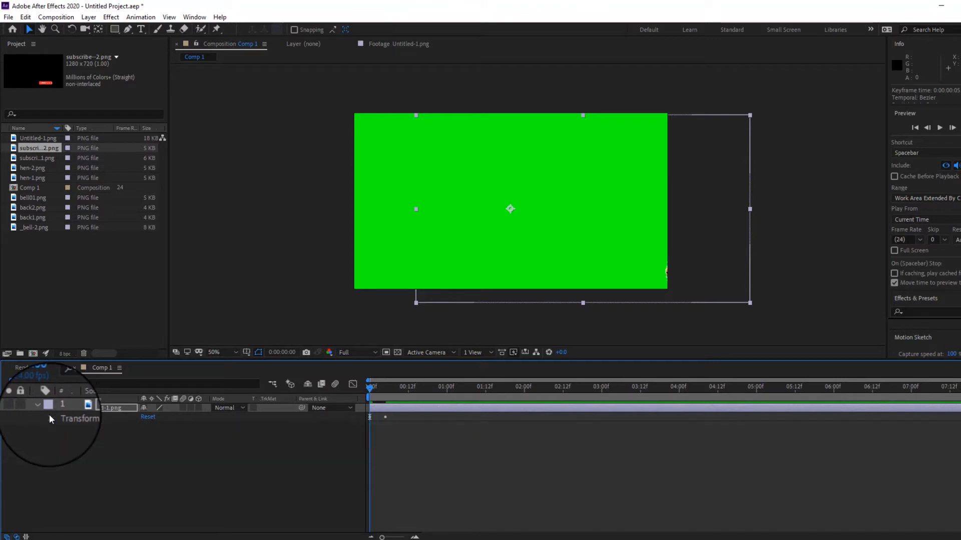
{"action": "left_click", "coordinate": [40, 406]}
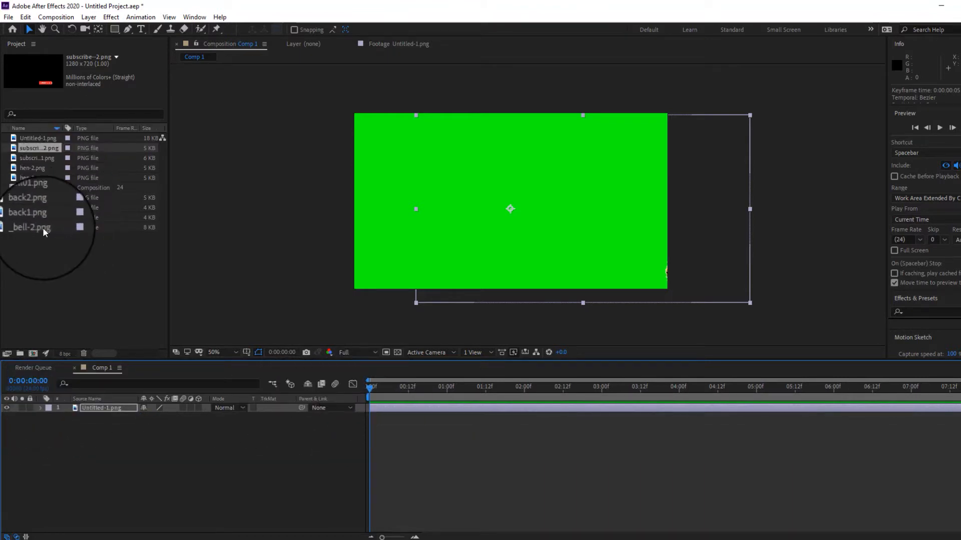
- Add subscribe--2.png to Comp 1 beneath the logo layer and trim its start to 0:00:00:19
{"action": "double_click", "coordinate": [34, 148]}
{"action": "left_click_drag", "start_coordinate": [29, 148], "coordinate": [226, 417]}
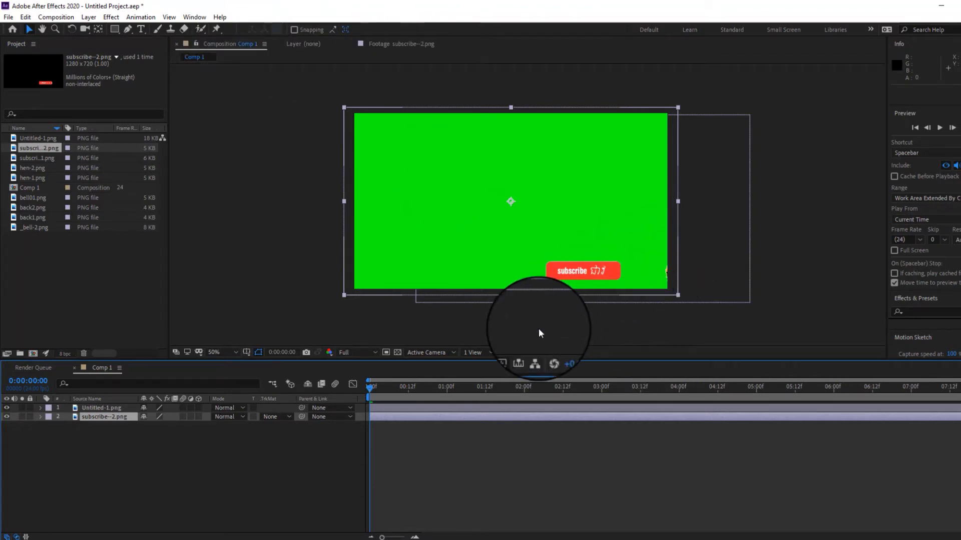
{"action": "key", "text": "space"}
{"action": "key", "text": "space"}
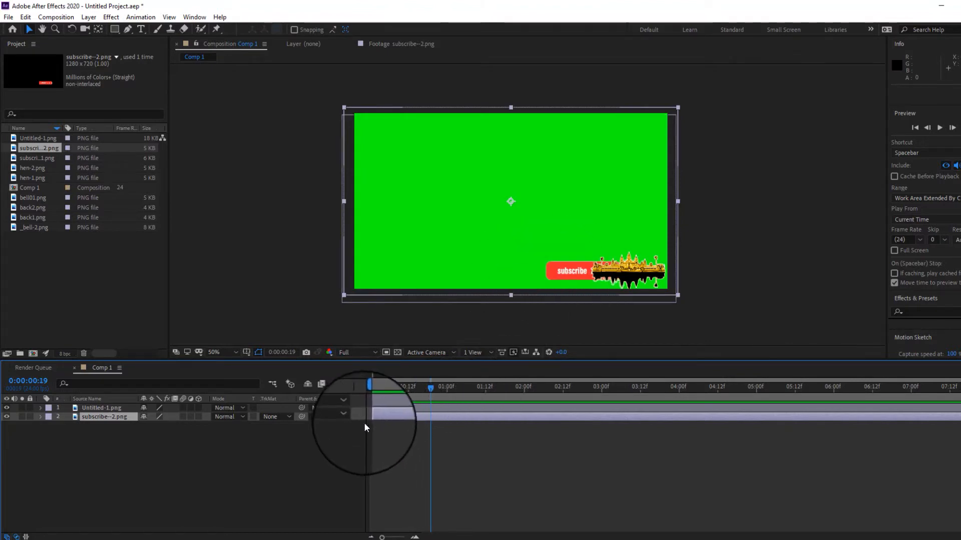
{"action": "left_click_drag", "start_coordinate": [371, 417], "coordinate": [433, 417]}
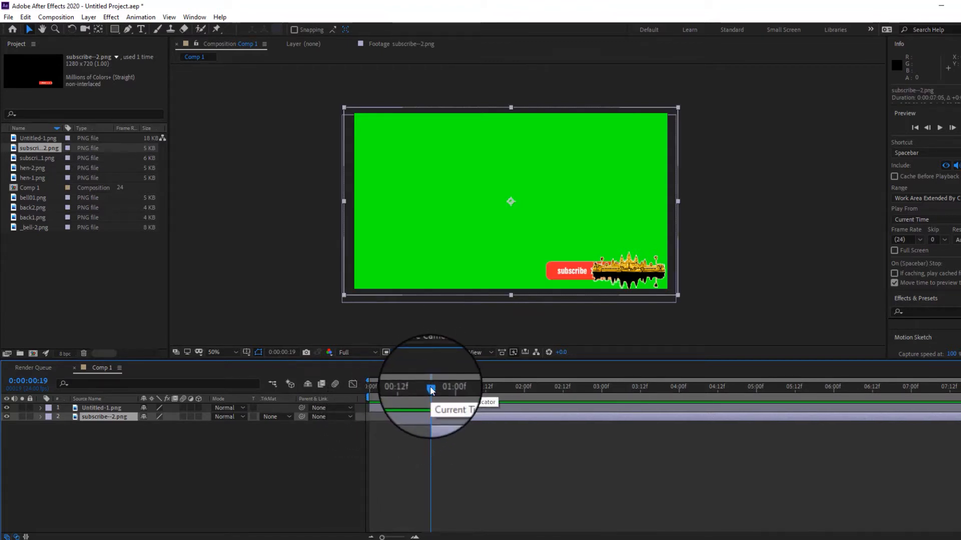
{"action": "mouse_move", "coordinate": [431, 388]}
{"action": "left_mouse_down"}
{"action": "mouse_move", "coordinate": [359, 401]}
{"action": "mouse_move", "coordinate": [429, 389]}
{"action": "left_mouse_up"}
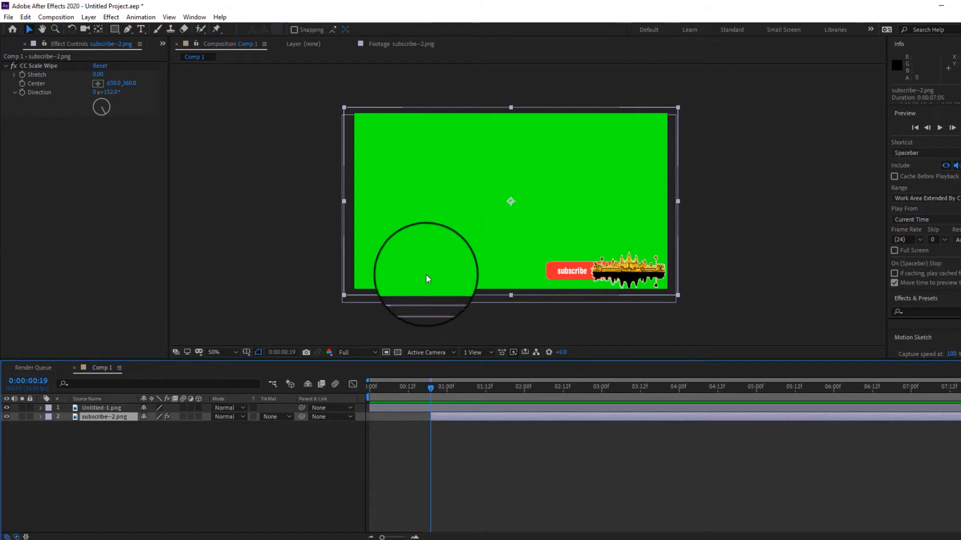
- Expand the subscribe--2.png layer's transform properties and move the layer behind the logo, to position about 780, 341.5
{"action": "left_click", "coordinate": [41, 417]}
{"action": "left_click", "coordinate": [48, 426]}
{"action": "left_click", "coordinate": [48, 425]}
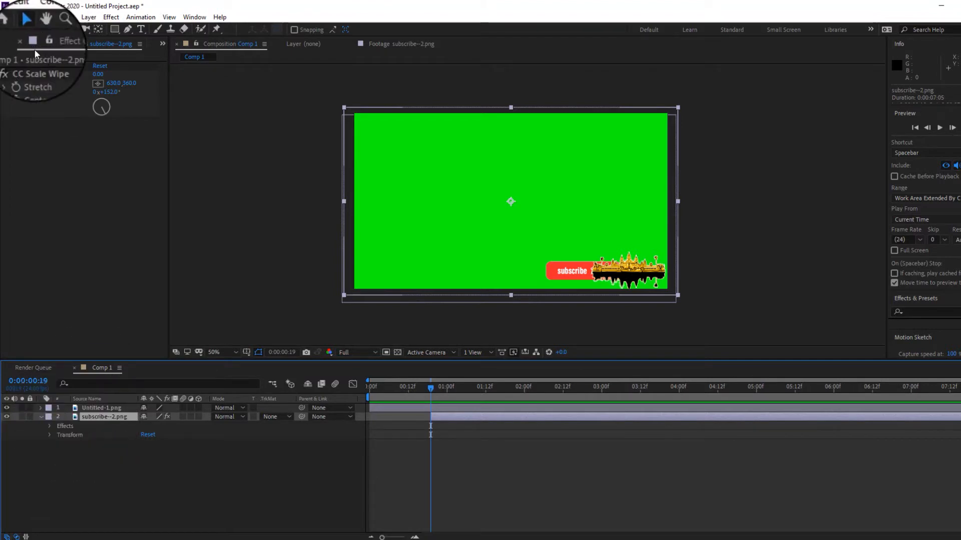
{"action": "right_click", "coordinate": [86, 427]}
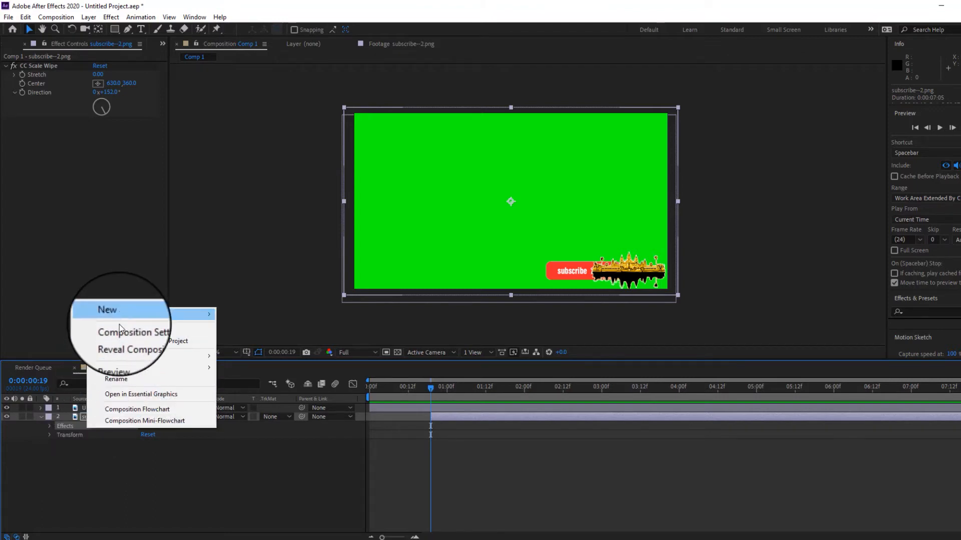
{"action": "left_click", "coordinate": [116, 379]}
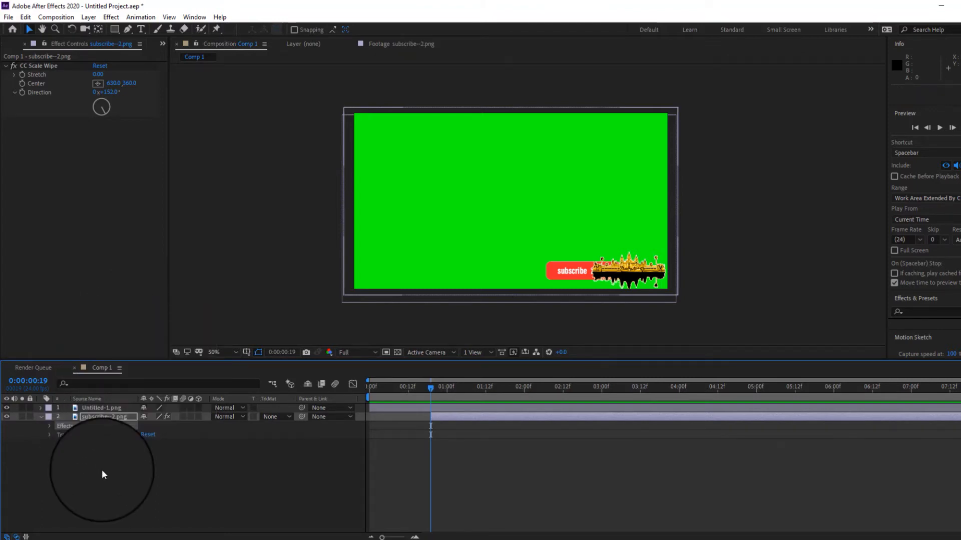
{"action": "left_click", "coordinate": [49, 435]}
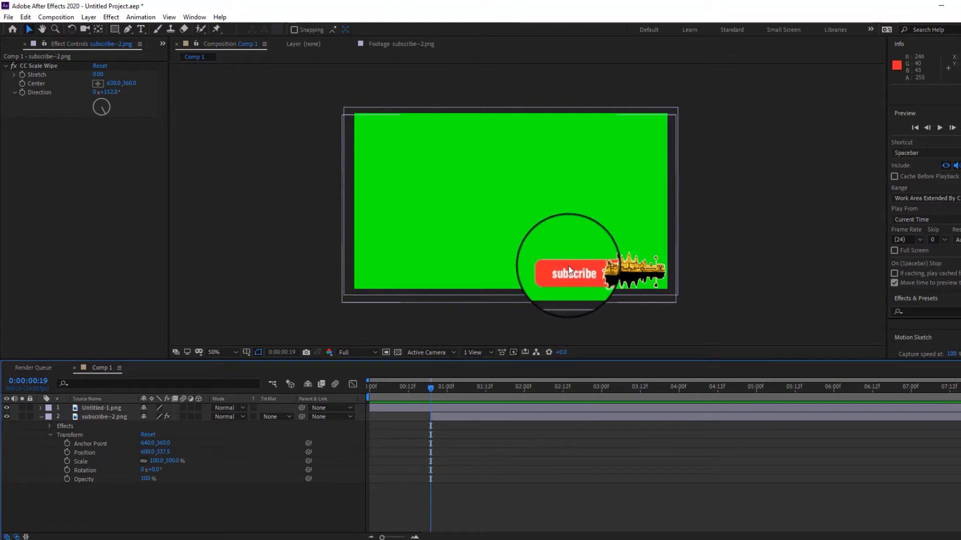
{"action": "left_click", "coordinate": [436, 417]}
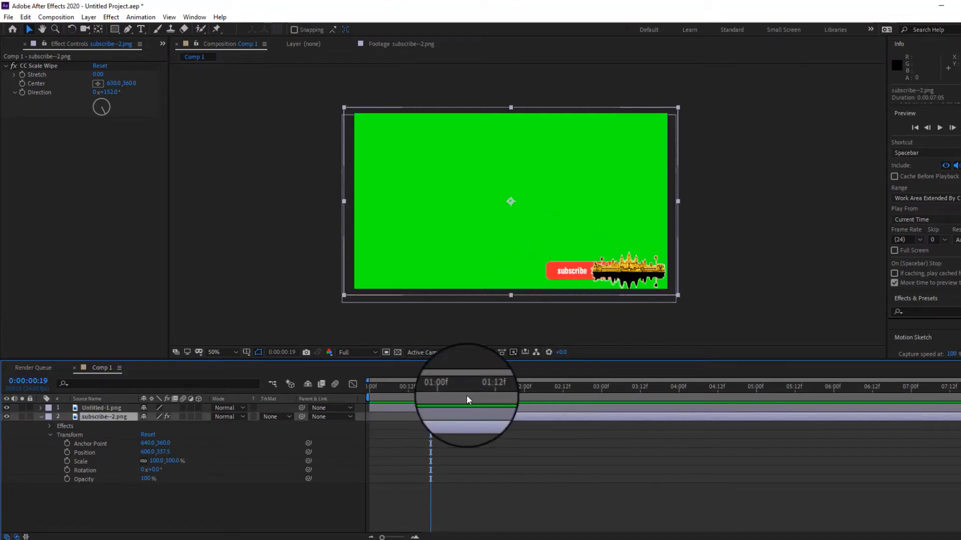
{"action": "left_click_drag", "start_coordinate": [562, 270], "coordinate": [607, 270]}
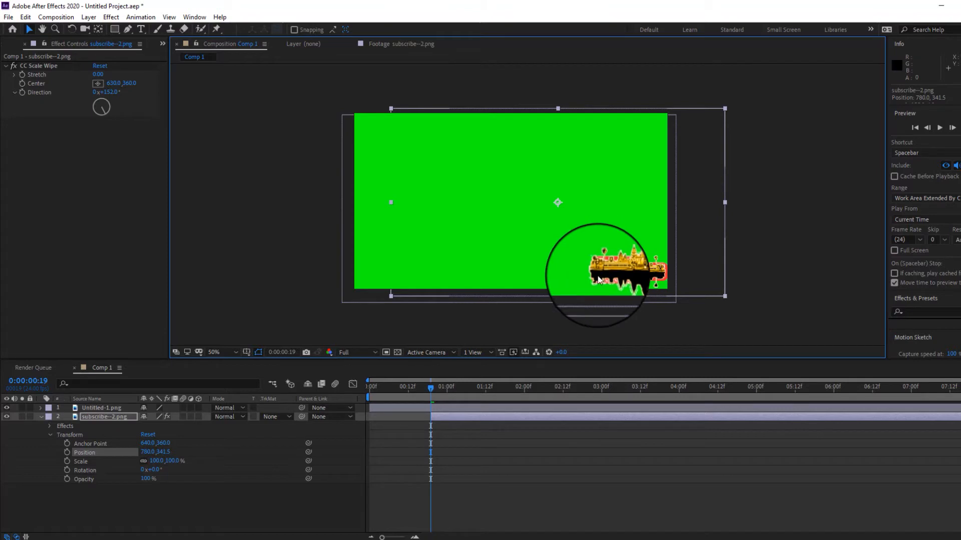
- Keyframe the subscribe layer's opacity at 0% at 0:00:00:19 and play back the composition from the start
{"action": "left_click", "coordinate": [68, 478]}
{"action": "left_click", "coordinate": [146, 479]}
{"action": "type", "text": "0"}
{"action": "key", "text": "Return"}
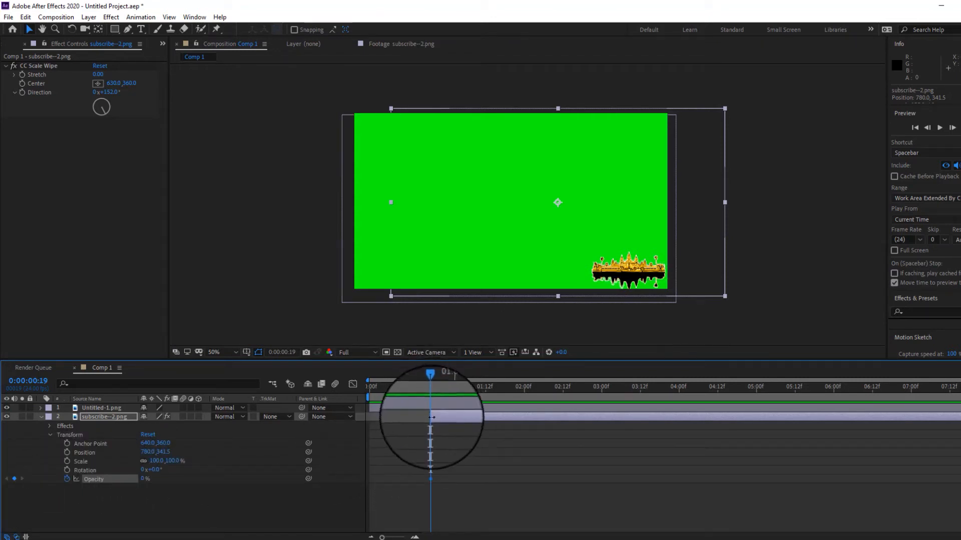
{"action": "left_click_drag", "start_coordinate": [431, 391], "coordinate": [344, 398]}
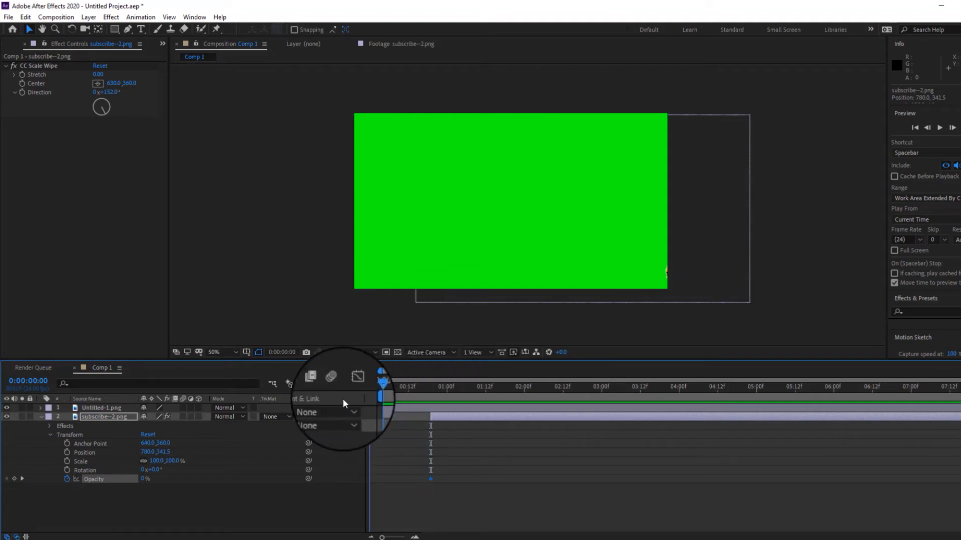
{"action": "key", "text": "space"}
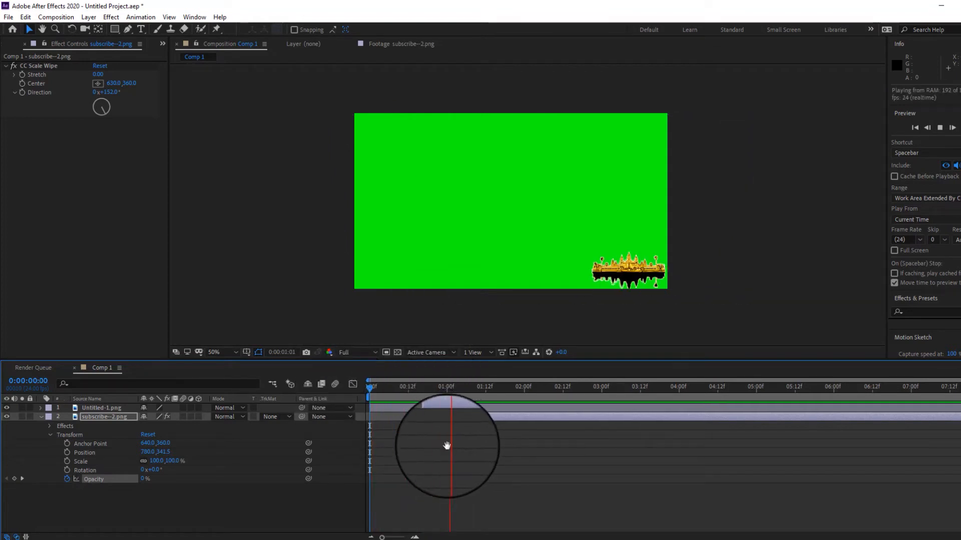
{"action": "key", "text": "space"}
- Set the subscribe layer's opacity to 100% at 0:00:00:22
{"action": "left_click_drag", "start_coordinate": [457, 388], "coordinate": [430, 395]}
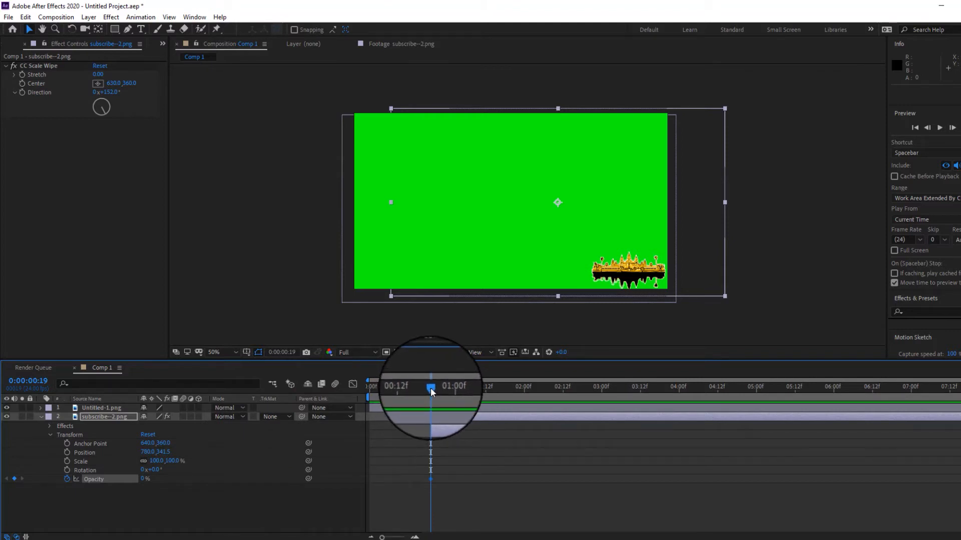
{"action": "left_click_drag", "start_coordinate": [431, 389], "coordinate": [442, 391]}
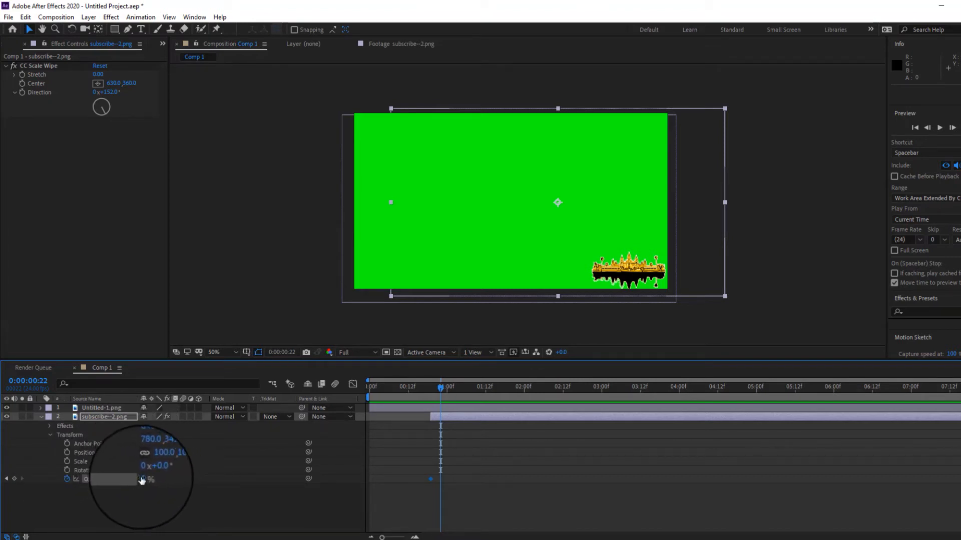
{"action": "left_click_drag", "start_coordinate": [146, 479], "coordinate": [201, 479]}
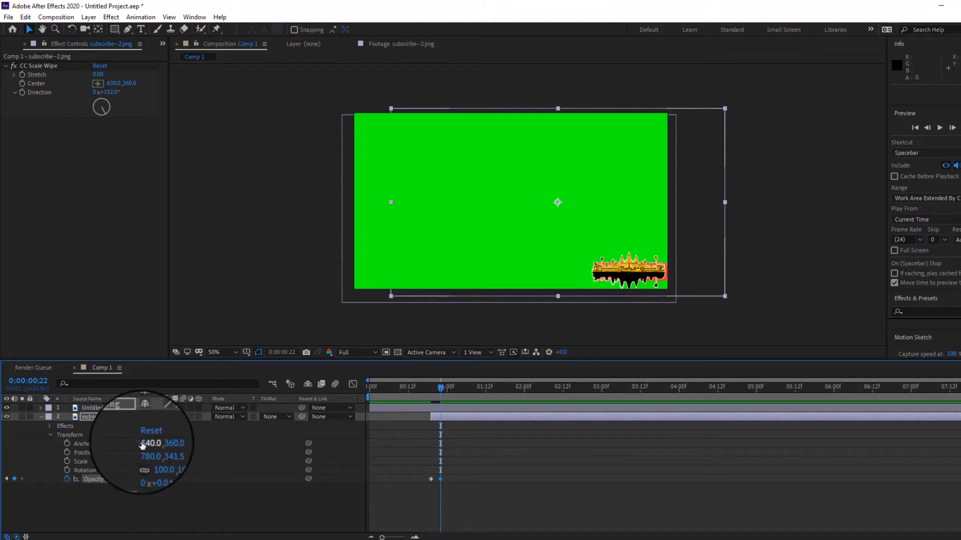
- With position Y at 330.5, keyframe the subscribe layer's anchor point at 637, 351 at 0:00:00:22 and set its X to 929 at 0:00:01:03
{"action": "left_click_drag", "start_coordinate": [163, 454], "coordinate": [146, 444]}
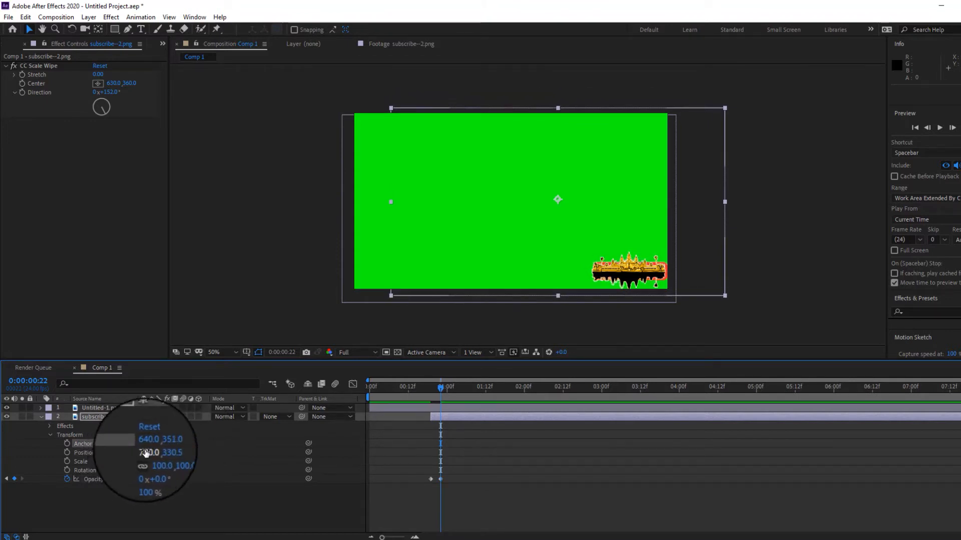
{"action": "left_click_drag", "start_coordinate": [146, 444], "coordinate": [144, 443]}
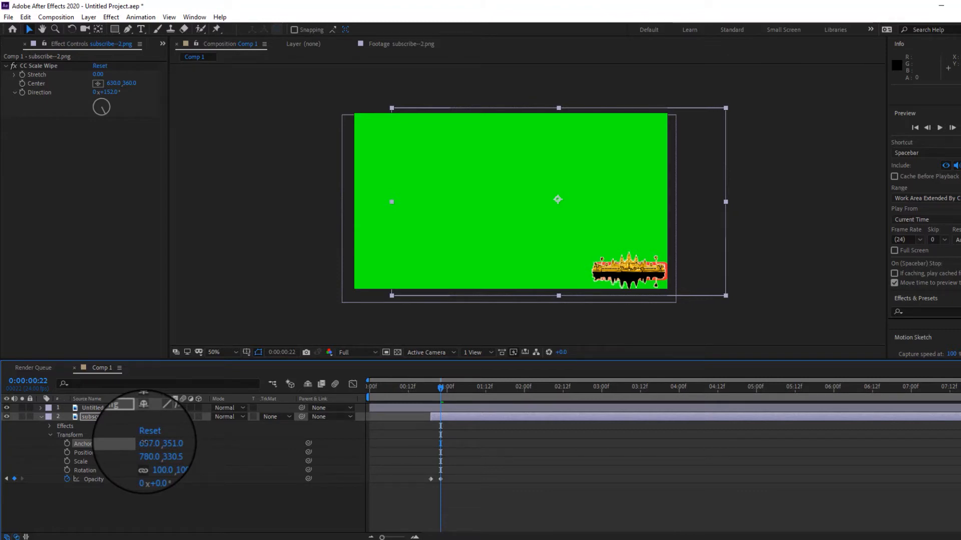
{"action": "left_click", "coordinate": [68, 443]}
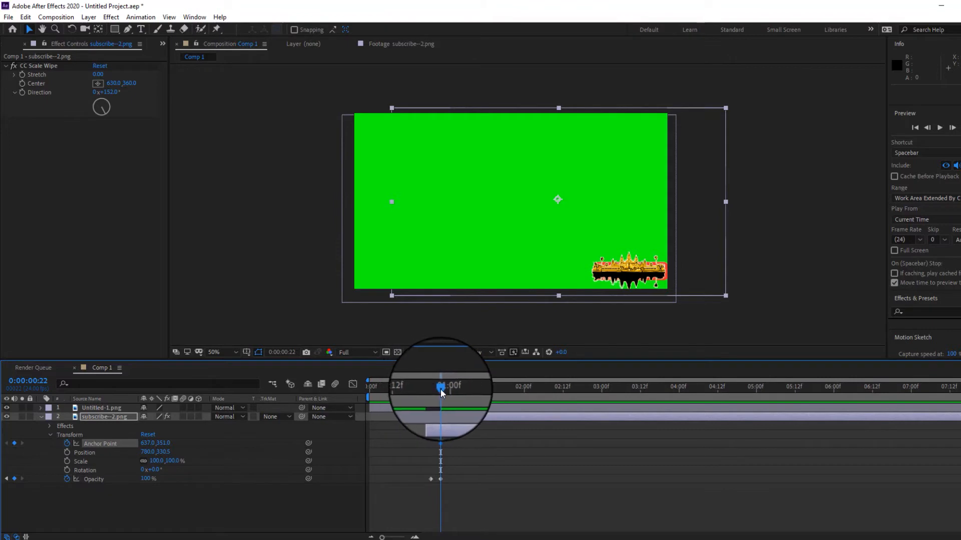
{"action": "left_click_drag", "start_coordinate": [441, 389], "coordinate": [464, 393]}
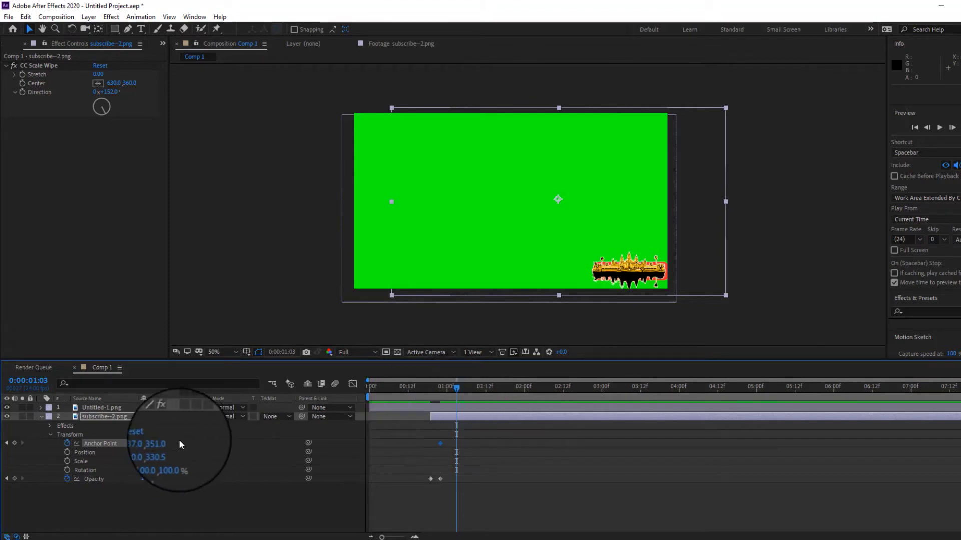
{"action": "left_click_drag", "start_coordinate": [147, 447], "coordinate": [297, 441]}
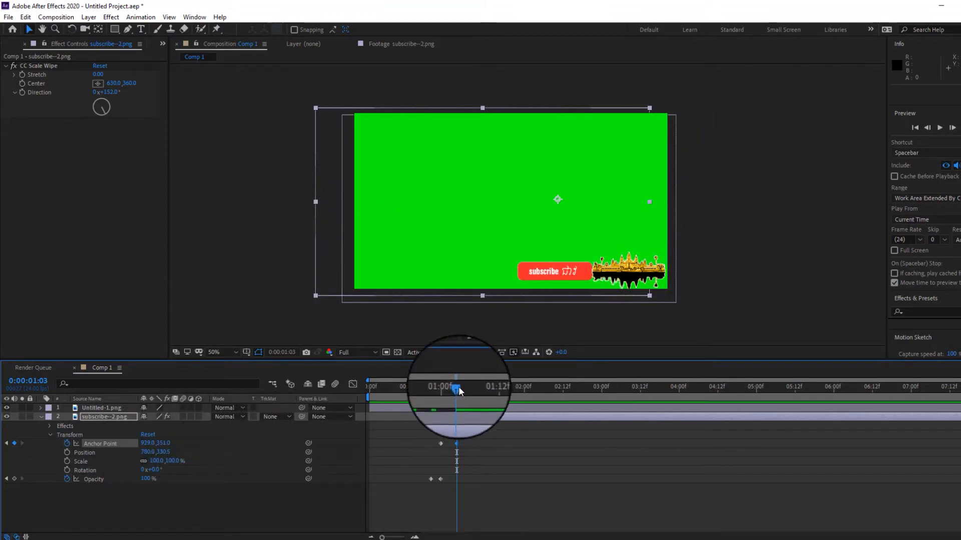
- Shift the subscribe layer's opacity keyframes to 0:00:00:22 and 0:00:01:03, aligned with its anchor point keyframes, and play back the result
{"action": "left_click_drag", "start_coordinate": [457, 390], "coordinate": [420, 401]}
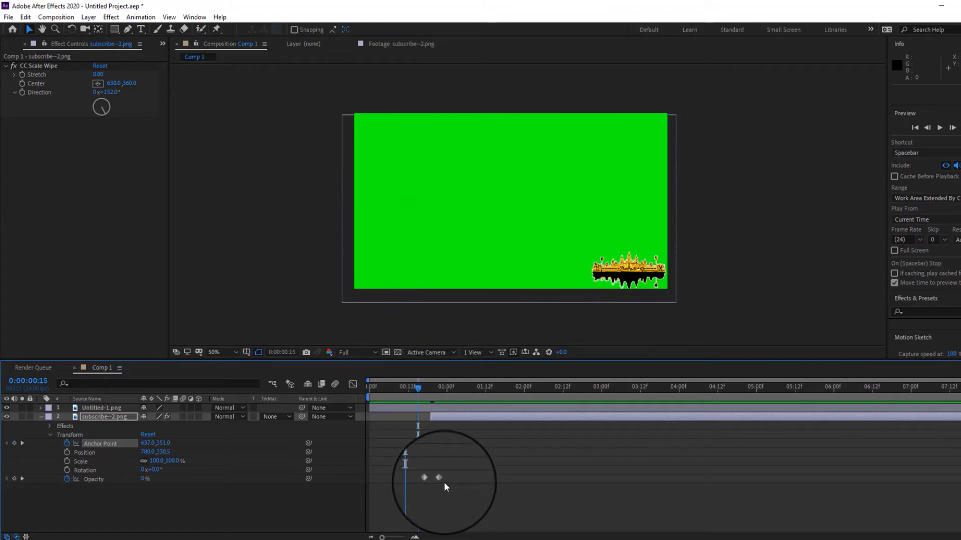
{"action": "mouse_move", "coordinate": [442, 479]}
{"action": "left_mouse_down"}
{"action": "mouse_move", "coordinate": [457, 480]}
{"action": "mouse_move", "coordinate": [431, 481]}
{"action": "mouse_move", "coordinate": [439, 481]}
{"action": "left_mouse_up"}
{"action": "key", "text": "space"}
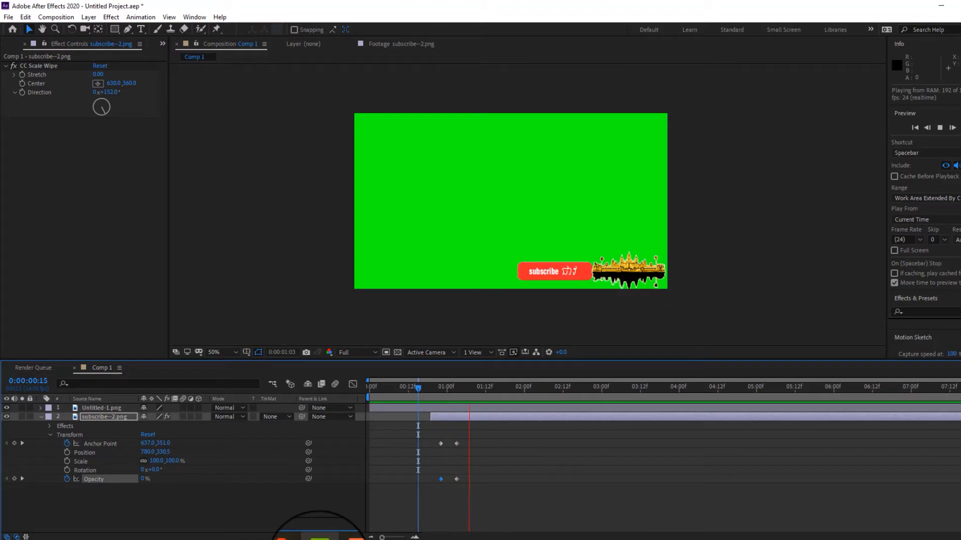
{"action": "mouse_move", "coordinate": [319, 539]}
{"action": "key", "text": "space"}
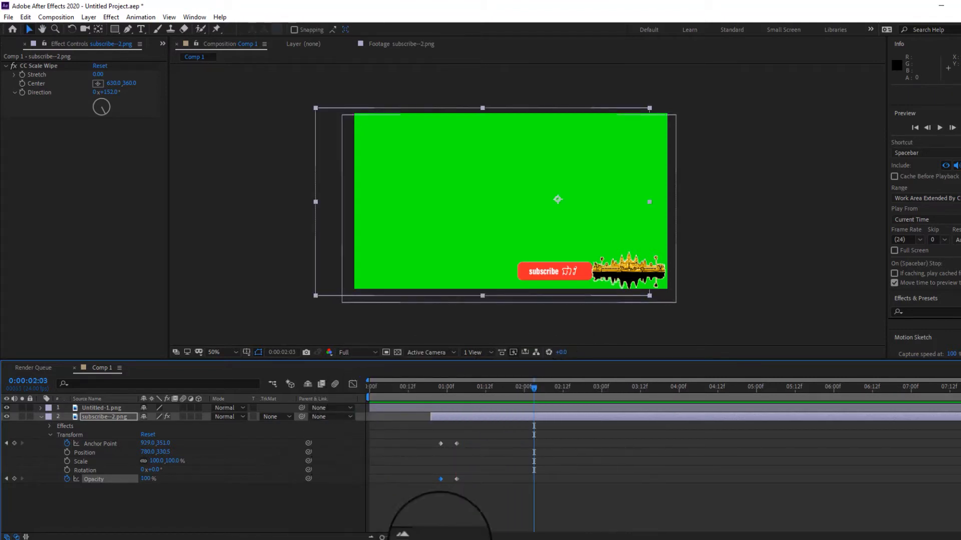
- Apply Easy Ease to both of the subscribe layer's opacity keyframes and play back the animation from the start
{"action": "left_click_drag", "start_coordinate": [469, 498], "coordinate": [439, 476]}
{"action": "right_click", "coordinate": [439, 474]}
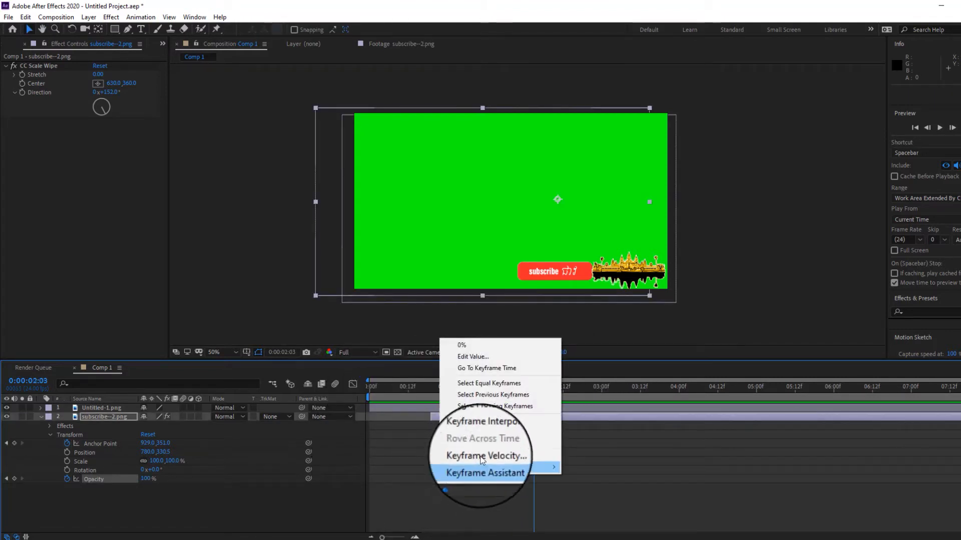
{"action": "mouse_move", "coordinate": [551, 467]}
{"action": "left_click", "coordinate": [605, 398]}
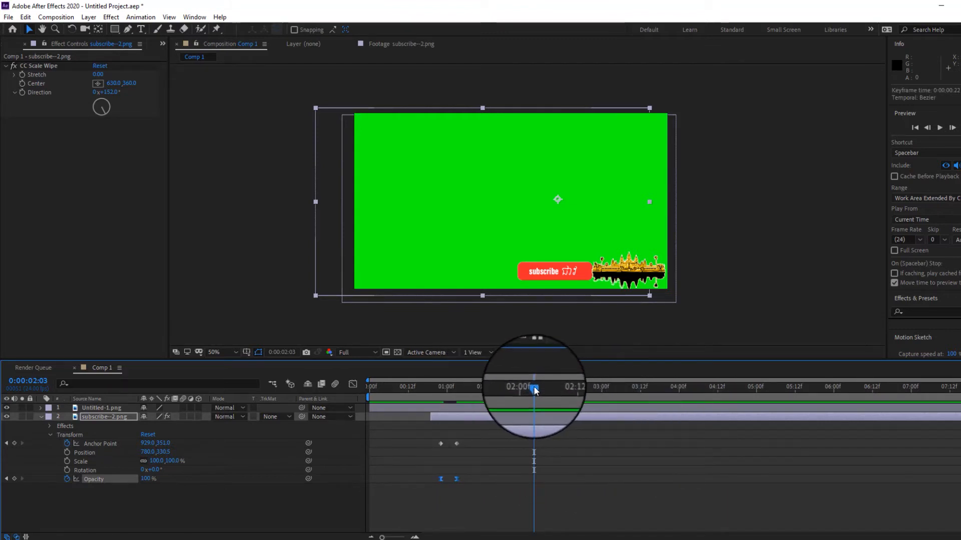
{"action": "left_click_drag", "start_coordinate": [534, 390], "coordinate": [246, 396]}
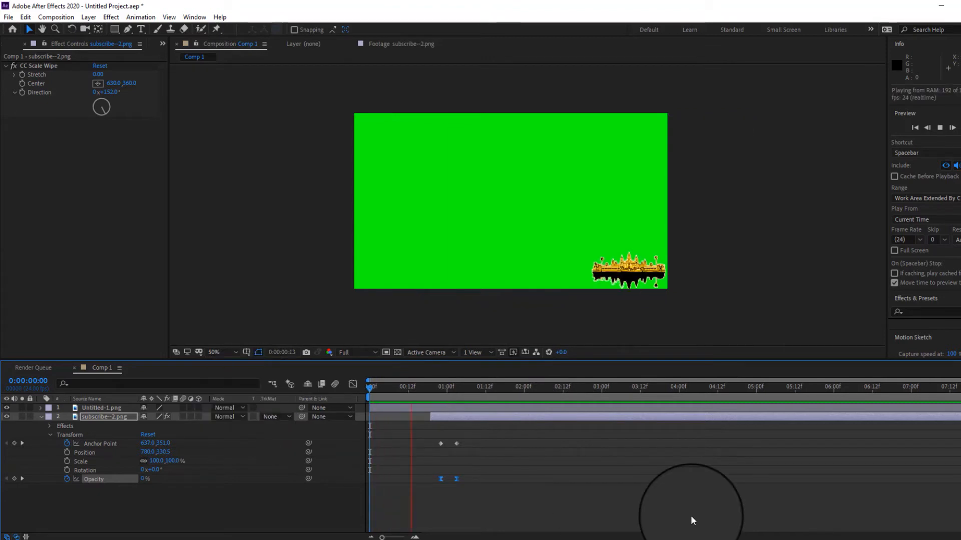
{"action": "key", "text": "space"}
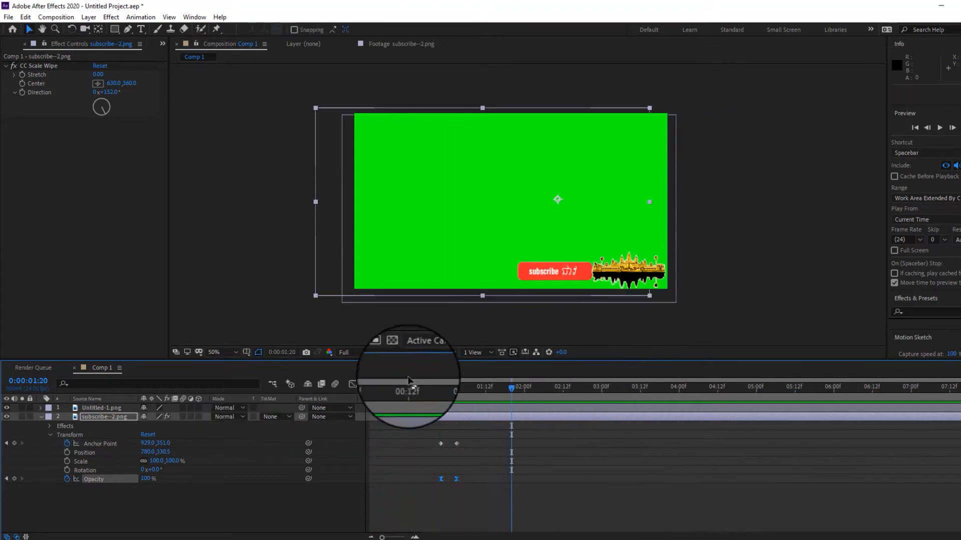
{"action": "left_click_drag", "start_coordinate": [509, 389], "coordinate": [368, 383]}
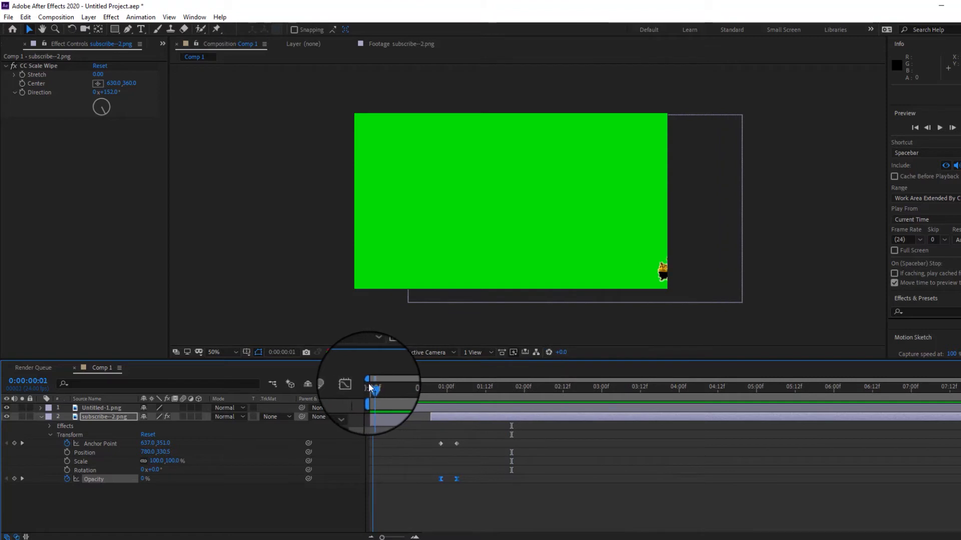
{"action": "key", "text": "space"}
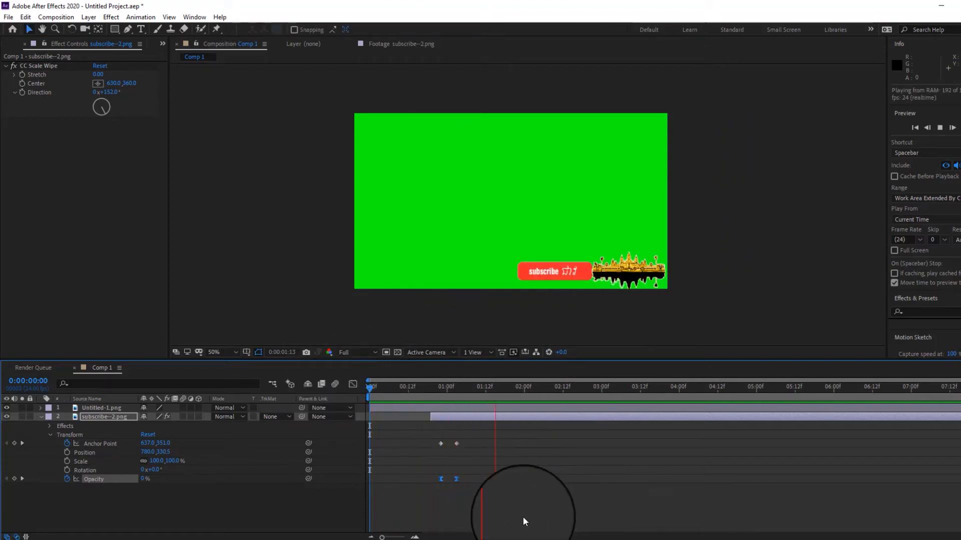
{"action": "key", "text": "space"}
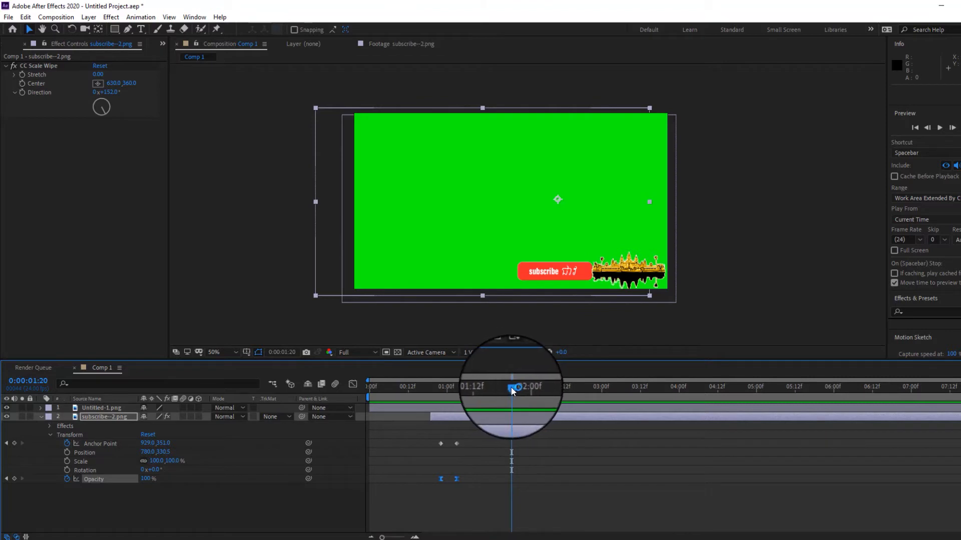
- Play back the animation from the start and park the playhead at 0:00:01:04
{"action": "left_click_drag", "start_coordinate": [511, 387], "coordinate": [235, 387]}
{"action": "key", "text": "space"}
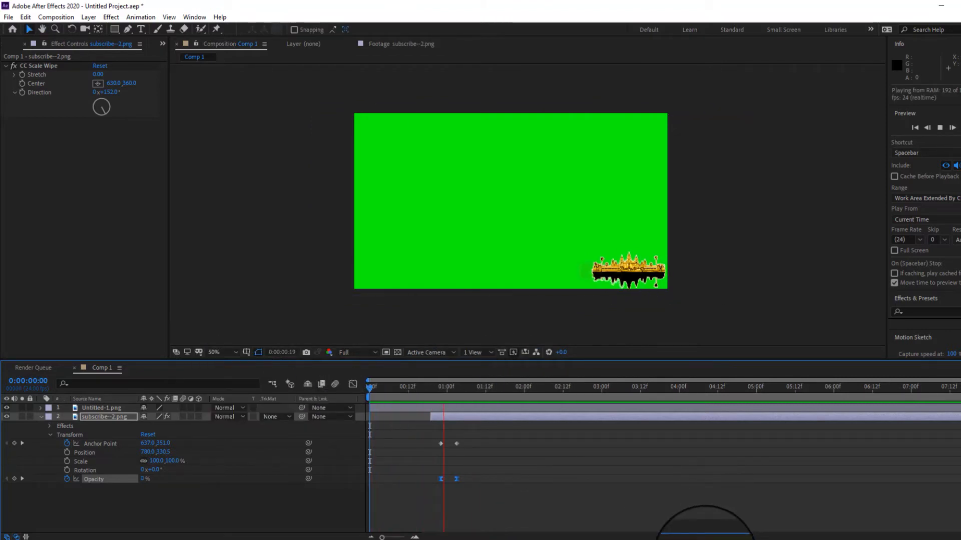
{"action": "key", "text": "space"}
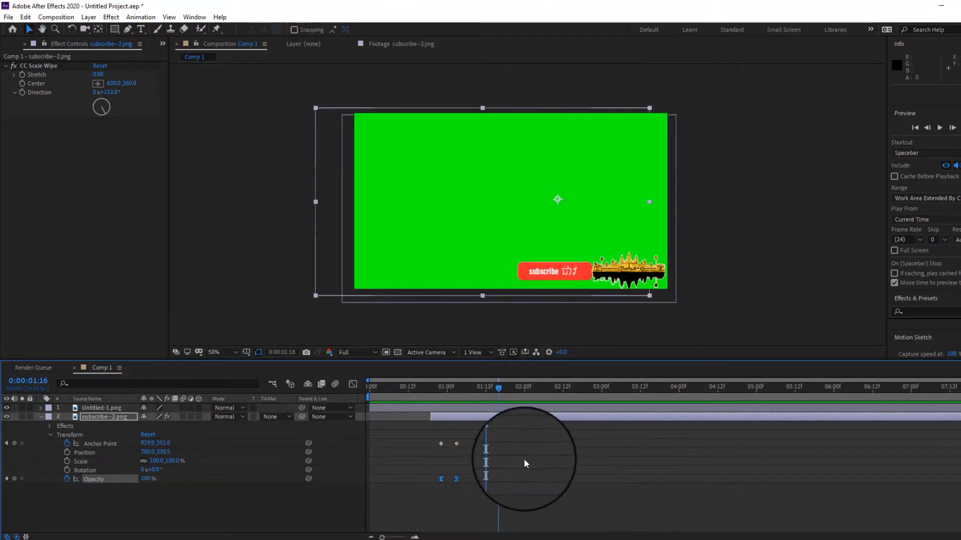
{"action": "left_click_drag", "start_coordinate": [456, 444], "coordinate": [499, 459]}
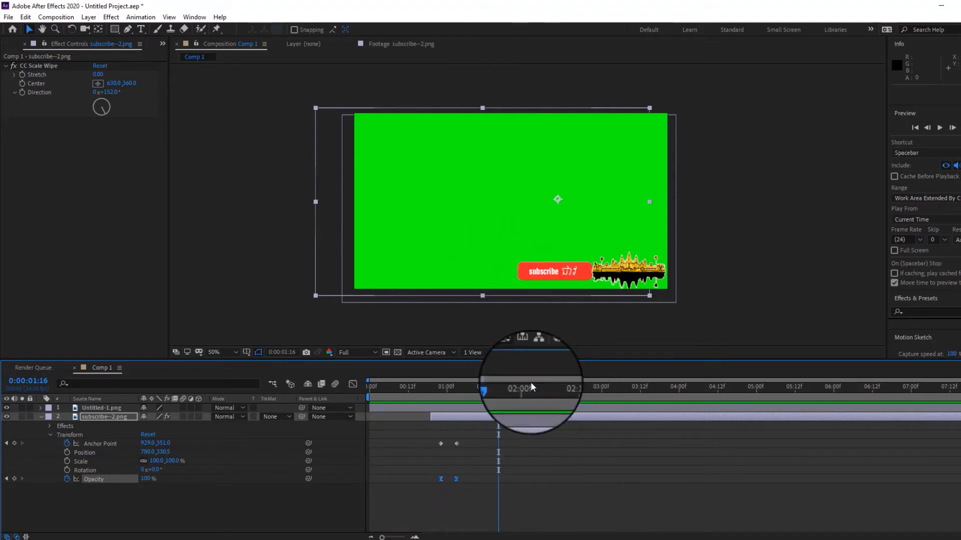
{"action": "left_click_drag", "start_coordinate": [499, 388], "coordinate": [461, 385]}
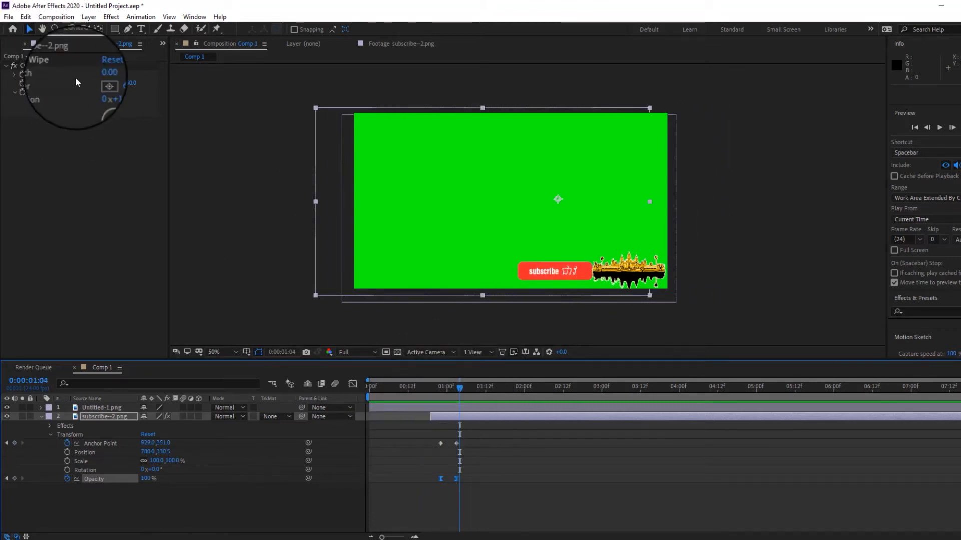
- Preview the imported bell and background images and add bell01.png to Comp 1 as the bottom layer
{"action": "left_click", "coordinate": [24, 45]}
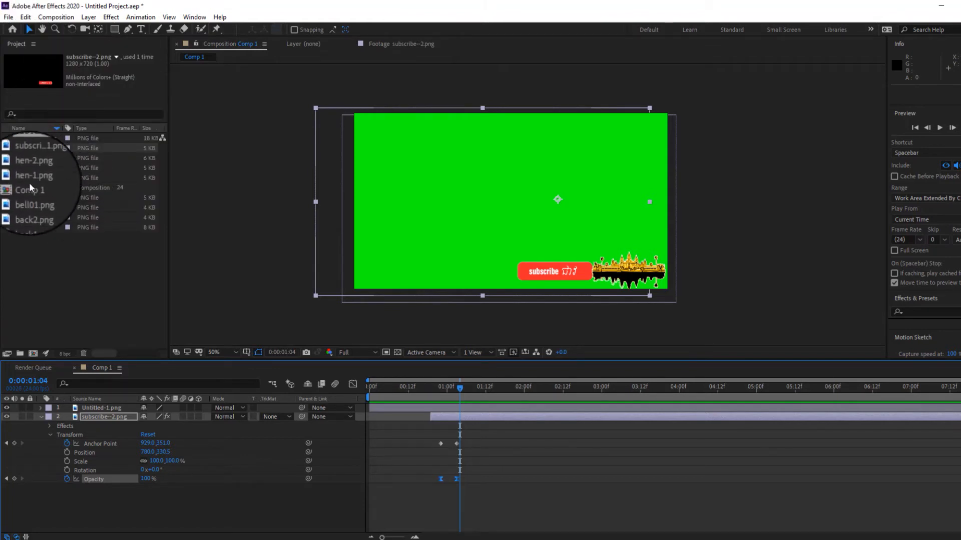
{"action": "left_click", "coordinate": [39, 219]}
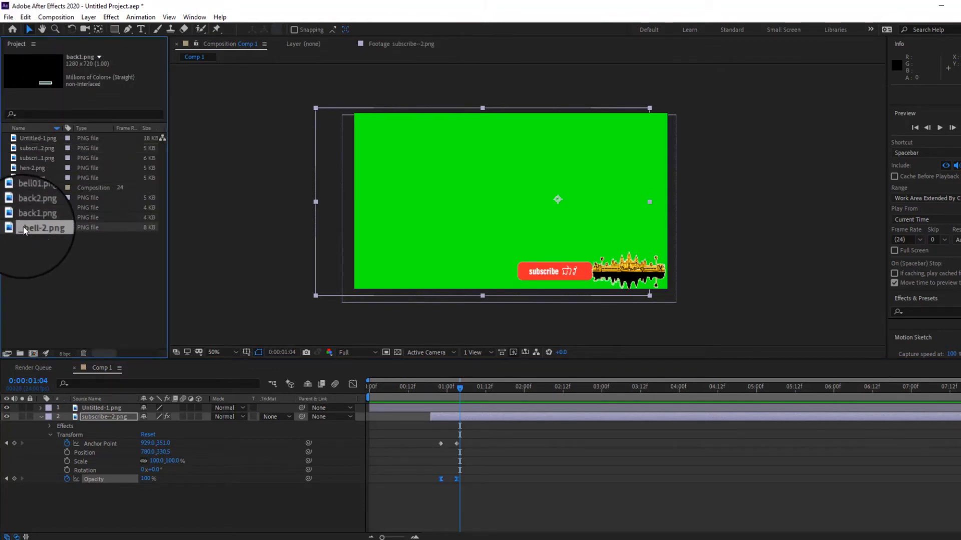
{"action": "double_click", "coordinate": [23, 226]}
{"action": "double_click", "coordinate": [25, 215]}
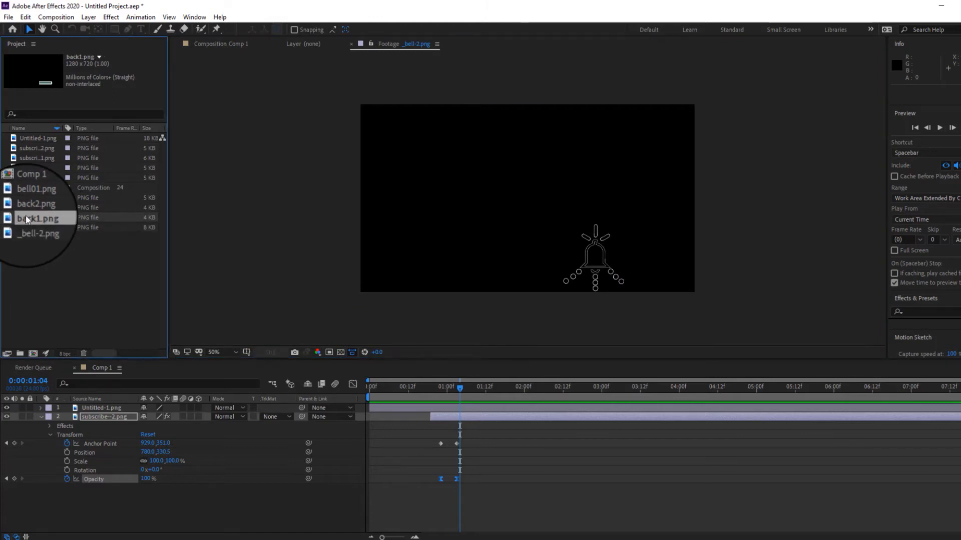
{"action": "left_click", "coordinate": [25, 208]}
{"action": "double_click", "coordinate": [28, 198]}
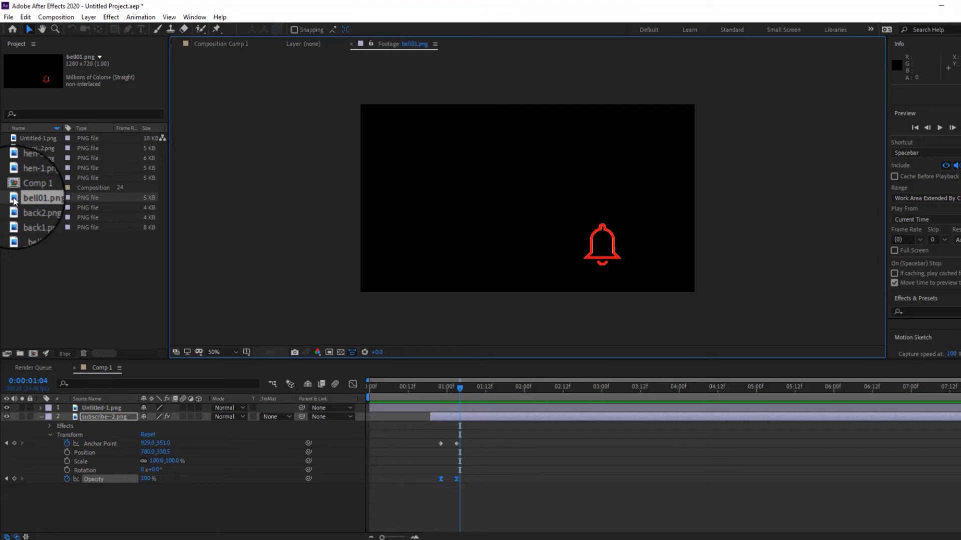
{"action": "left_click_drag", "start_coordinate": [17, 197], "coordinate": [186, 505]}
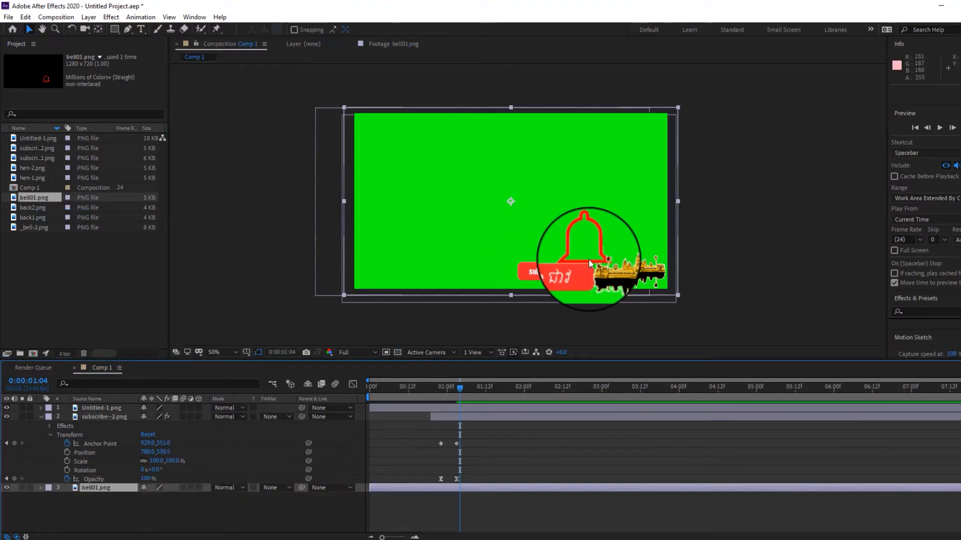
- Scale the bell down to about 62% by 53% and place it just left of the subscribe button, at about 400, 515.5
{"action": "left_click_drag", "start_coordinate": [589, 248], "coordinate": [501, 267]}
{"action": "left_click_drag", "start_coordinate": [590, 314], "coordinate": [531, 279]}
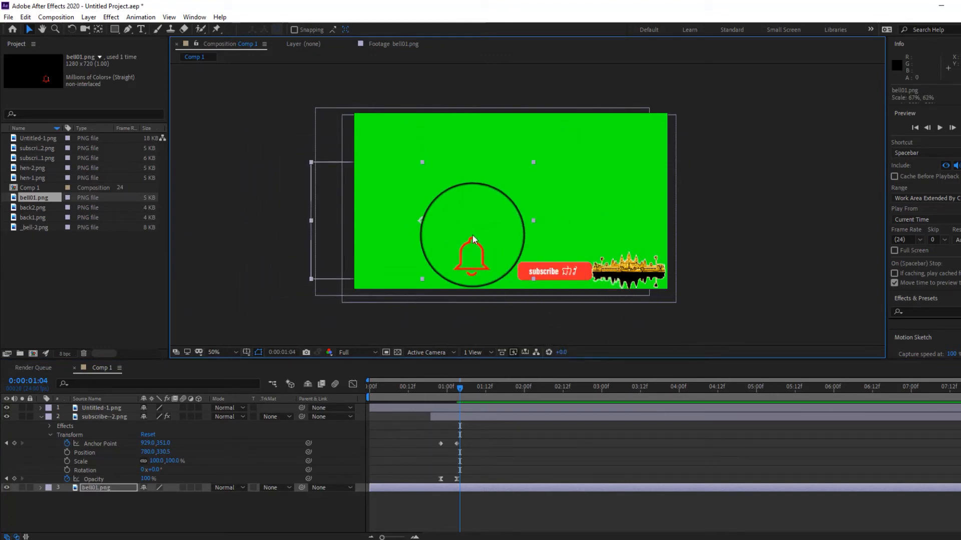
{"action": "left_click_drag", "start_coordinate": [468, 242], "coordinate": [506, 267]}
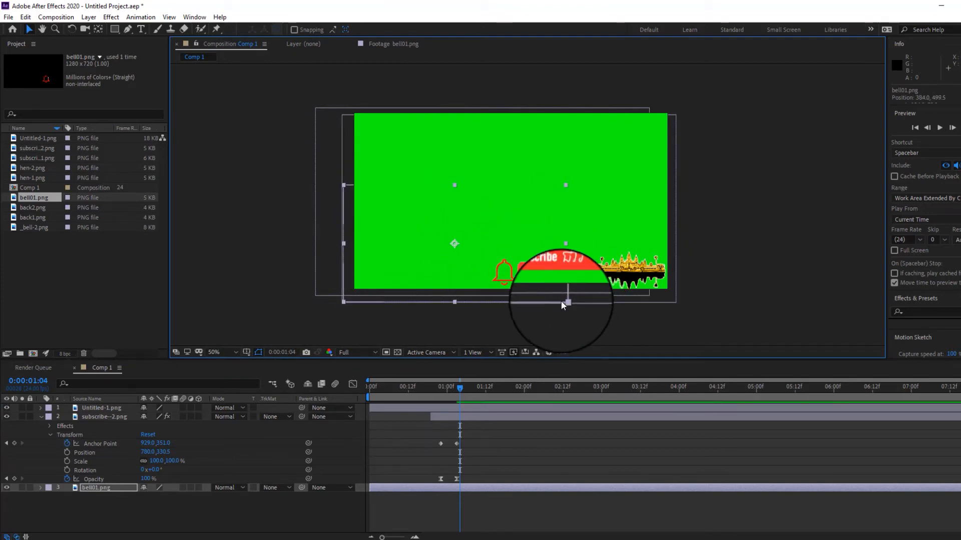
{"action": "left_click_drag", "start_coordinate": [566, 302], "coordinate": [564, 300]}
{"action": "left_click_drag", "start_coordinate": [562, 297], "coordinate": [559, 293]}
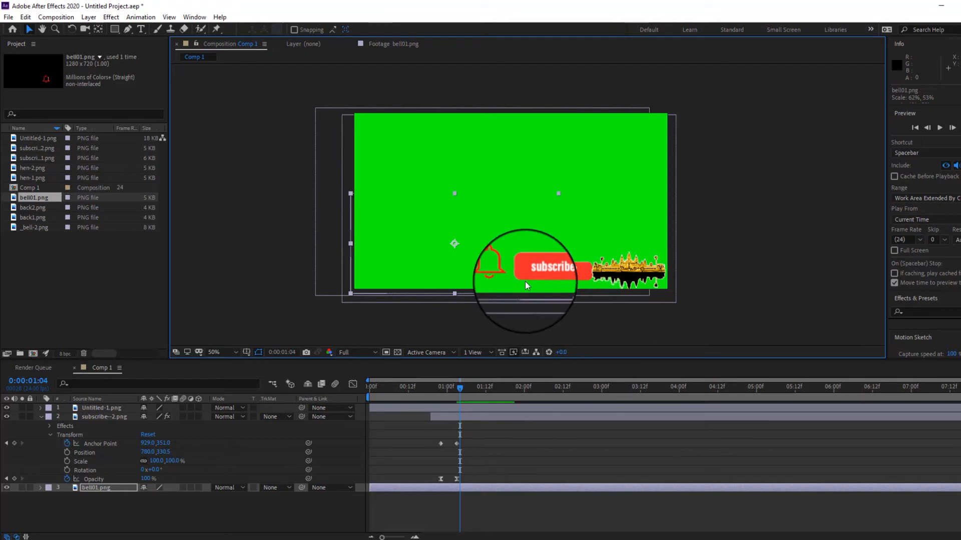
{"action": "left_click_drag", "start_coordinate": [507, 269], "coordinate": [512, 271]}
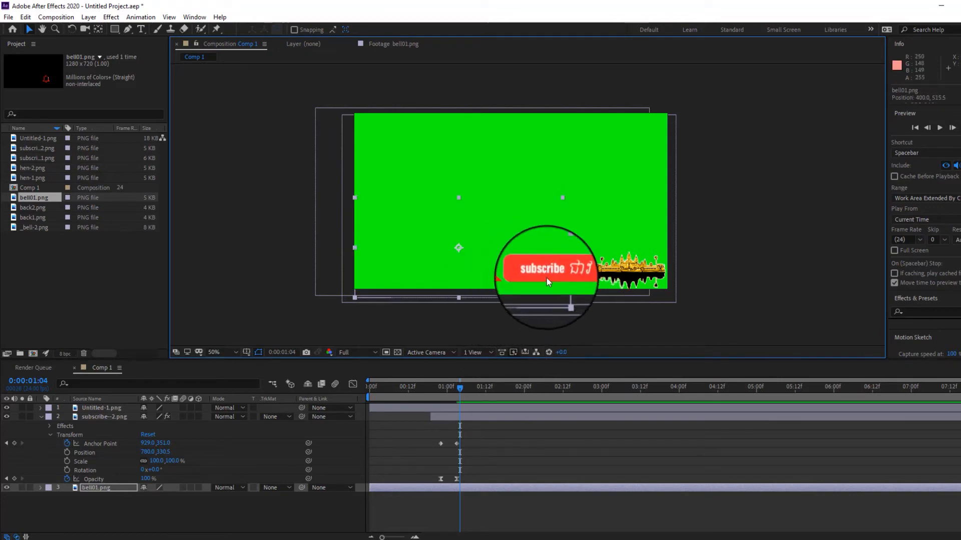
- Trim the bell layer's start to 0:00:01:06, after the subscribe button has slid out, and play back the result
{"action": "left_click_drag", "start_coordinate": [461, 382], "coordinate": [413, 390]}
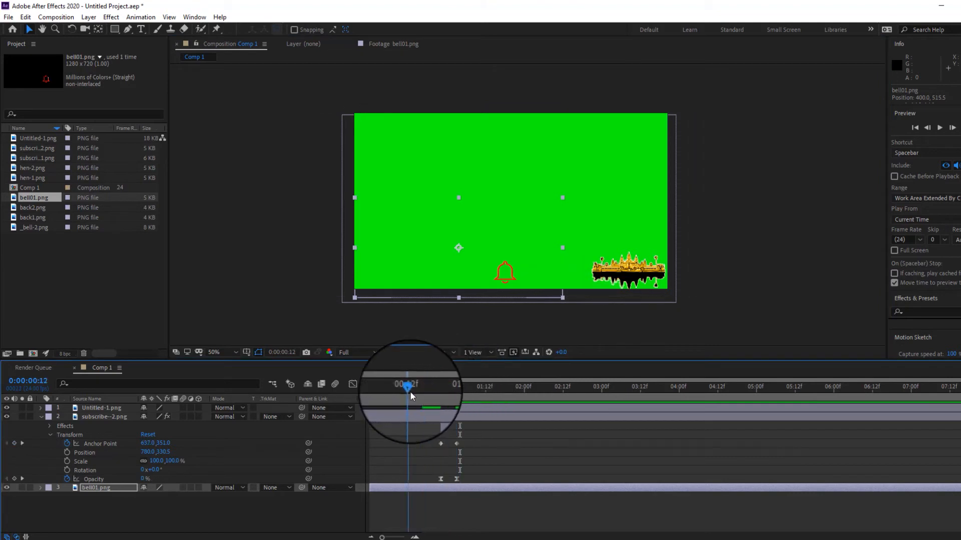
{"action": "key", "text": "space"}
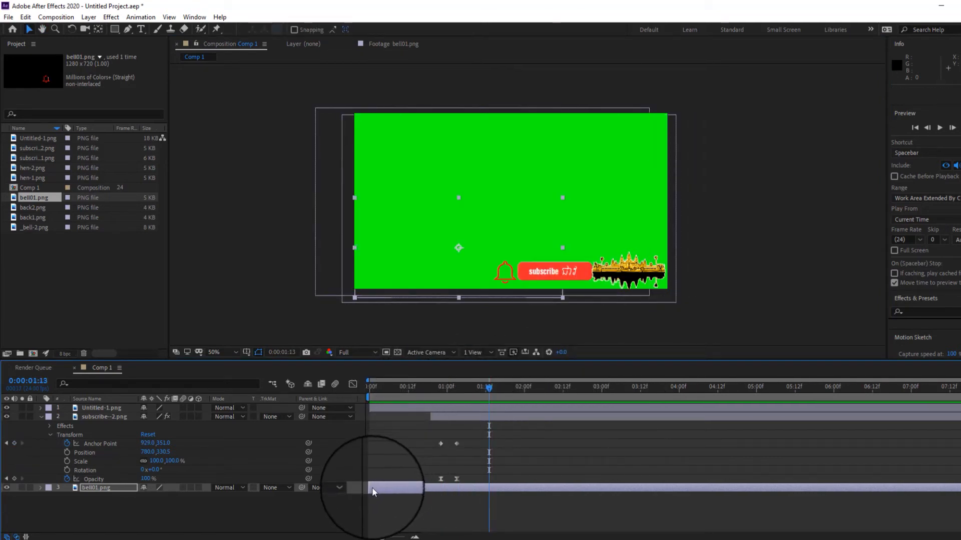
{"action": "left_click_drag", "start_coordinate": [369, 490], "coordinate": [430, 486]}
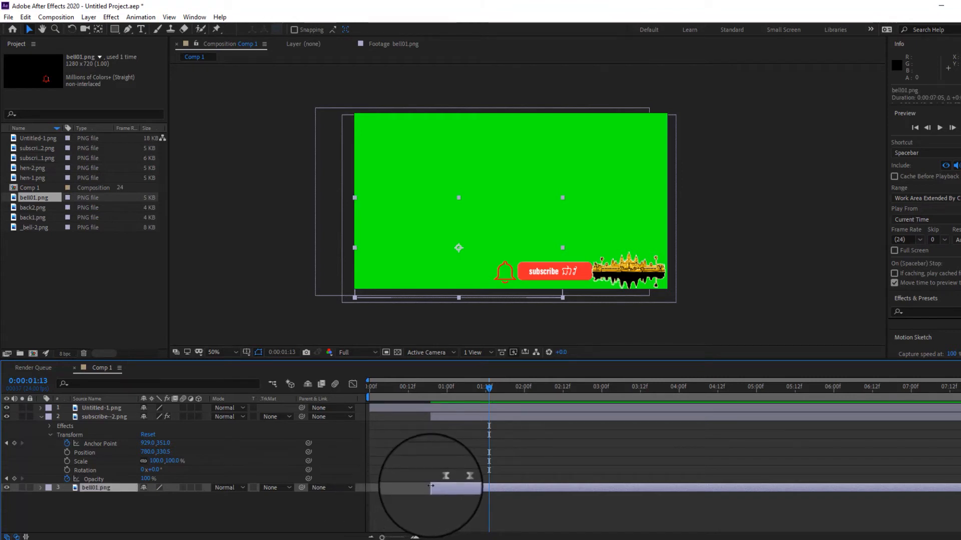
{"action": "left_click_drag", "start_coordinate": [484, 391], "coordinate": [470, 409]}
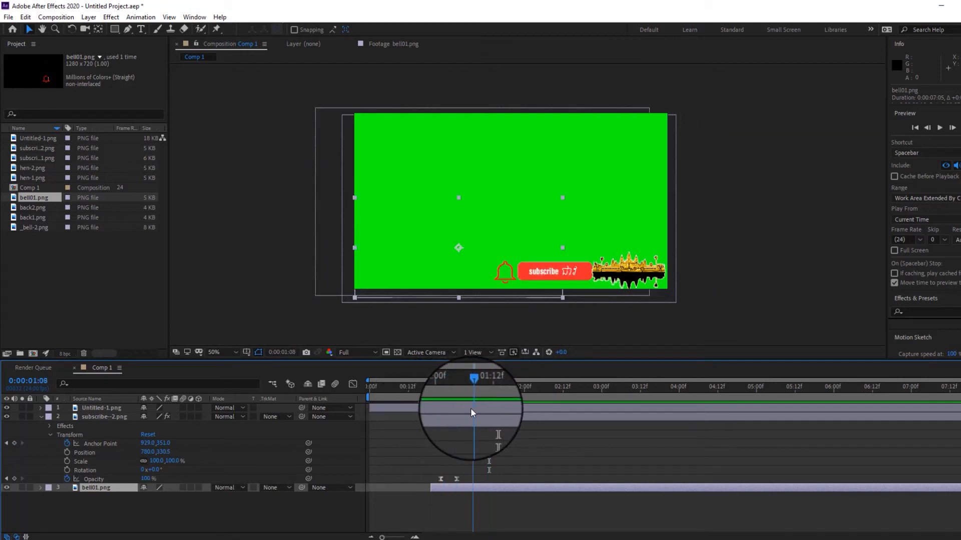
{"action": "left_click_drag", "start_coordinate": [432, 488], "coordinate": [479, 483]}
{"action": "mouse_move", "coordinate": [468, 388]}
{"action": "left_mouse_down"}
{"action": "mouse_move", "coordinate": [443, 398]}
{"action": "mouse_move", "coordinate": [466, 399]}
{"action": "left_mouse_up"}
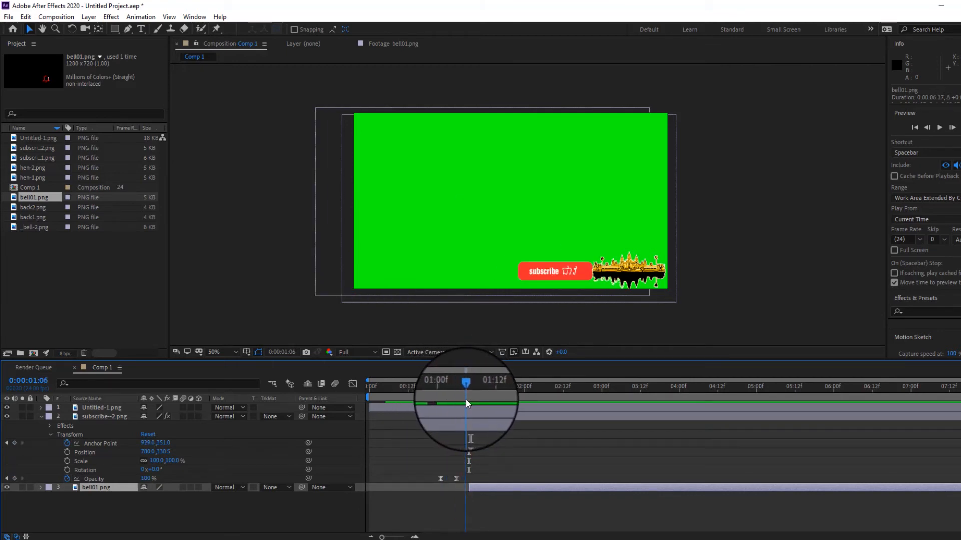
{"action": "mouse_move", "coordinate": [471, 488]}
{"action": "left_mouse_down"}
{"action": "mouse_move", "coordinate": [453, 487]}
{"action": "mouse_move", "coordinate": [465, 488]}
{"action": "left_mouse_up"}
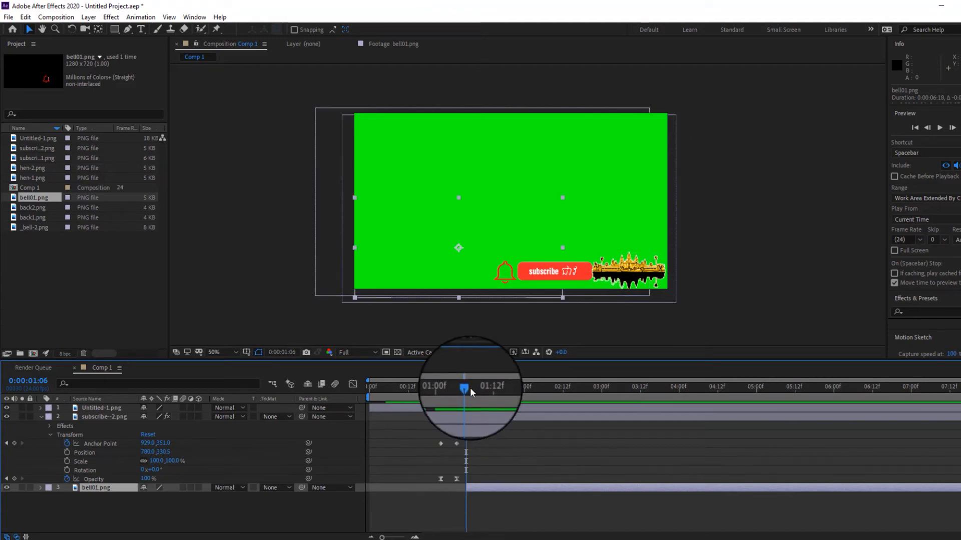
{"action": "left_click_drag", "start_coordinate": [470, 388], "coordinate": [460, 389]}
{"action": "key", "text": "space"}
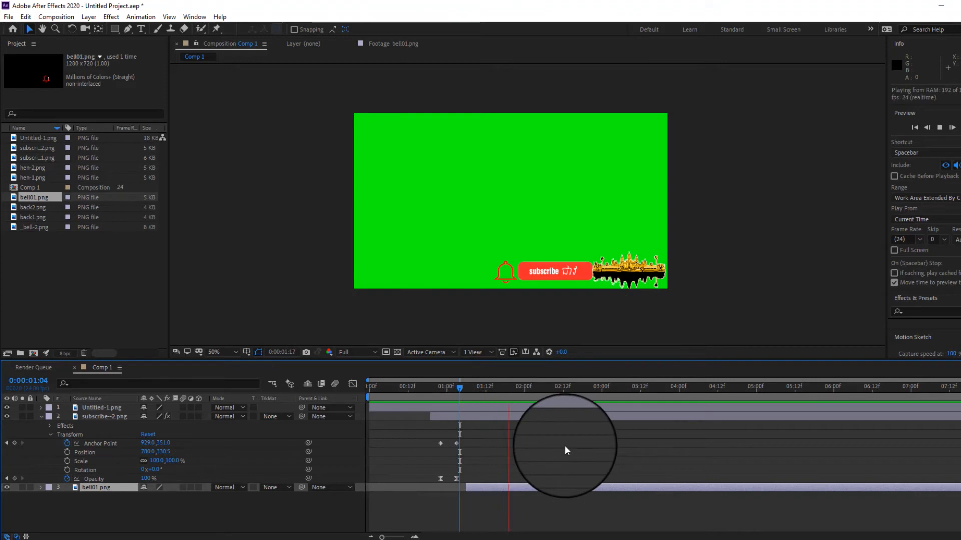
{"action": "key", "text": "space"}
- Trim the bell layer's start to 0:00:01:04 and play back the animation from 0:00:01:00
{"action": "left_click", "coordinate": [460, 394]}
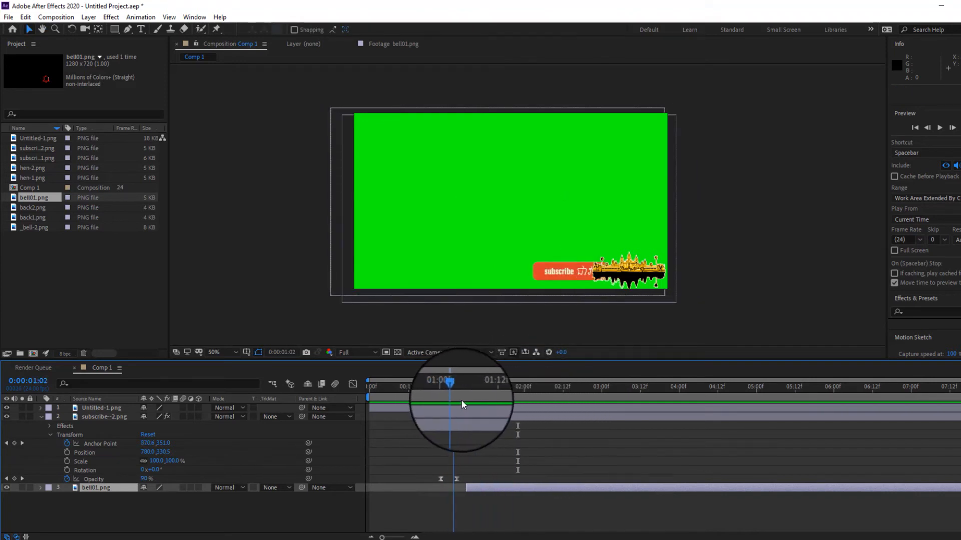
{"action": "left_click_drag", "start_coordinate": [468, 491], "coordinate": [463, 491]}
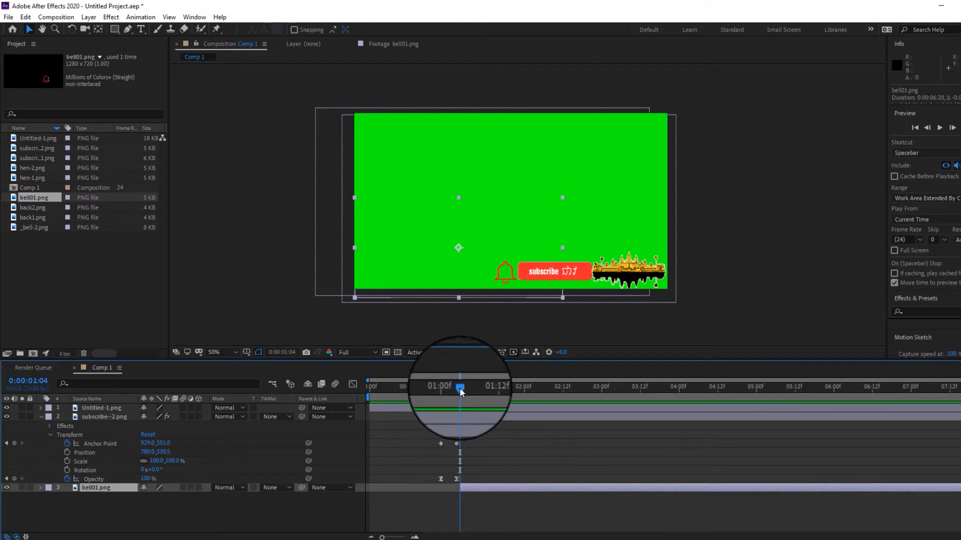
{"action": "left_click", "coordinate": [445, 388]}
{"action": "key", "text": "space"}
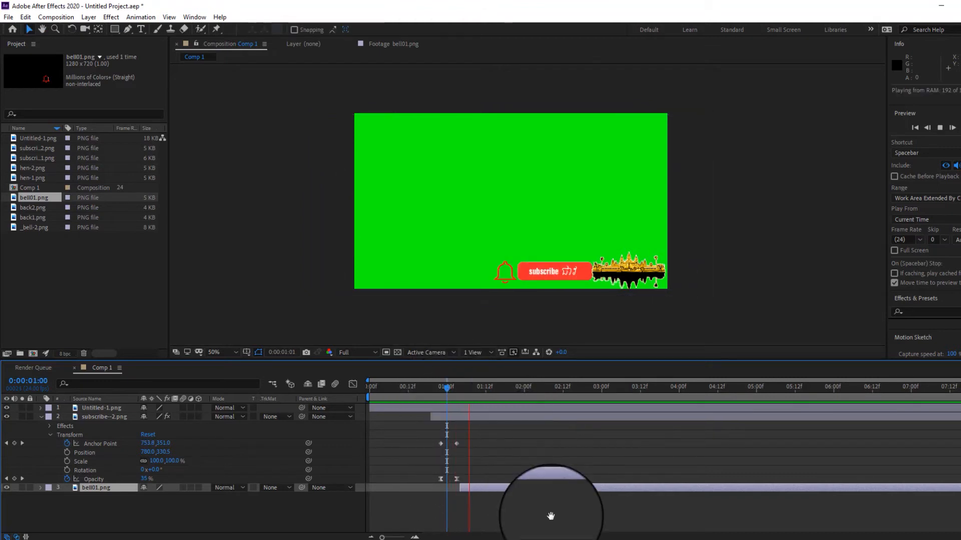
{"action": "key", "text": "space"}
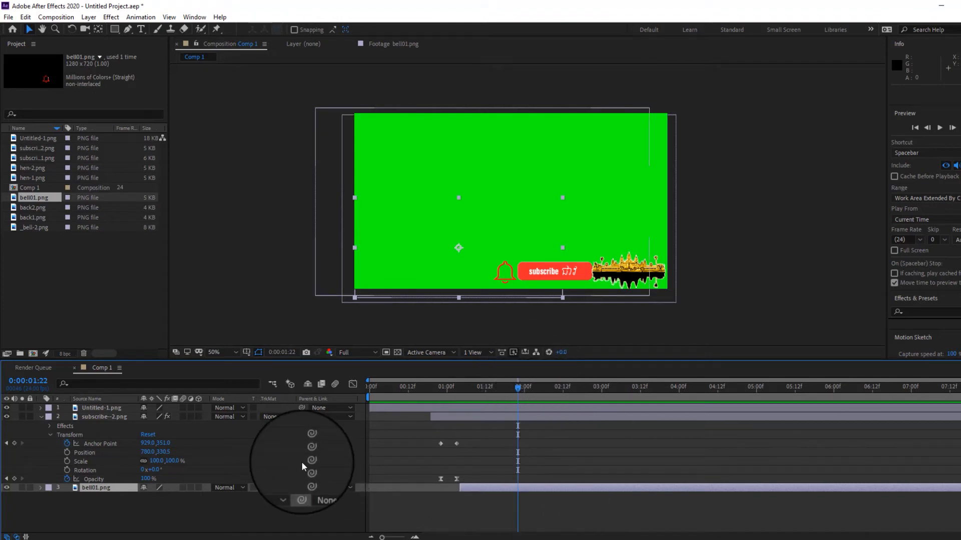
- Collapse the subscribe layer's properties and preview the imported subscribe and hand images, comparing hen-1.png with hen-2.png
{"action": "left_click", "coordinate": [49, 426]}
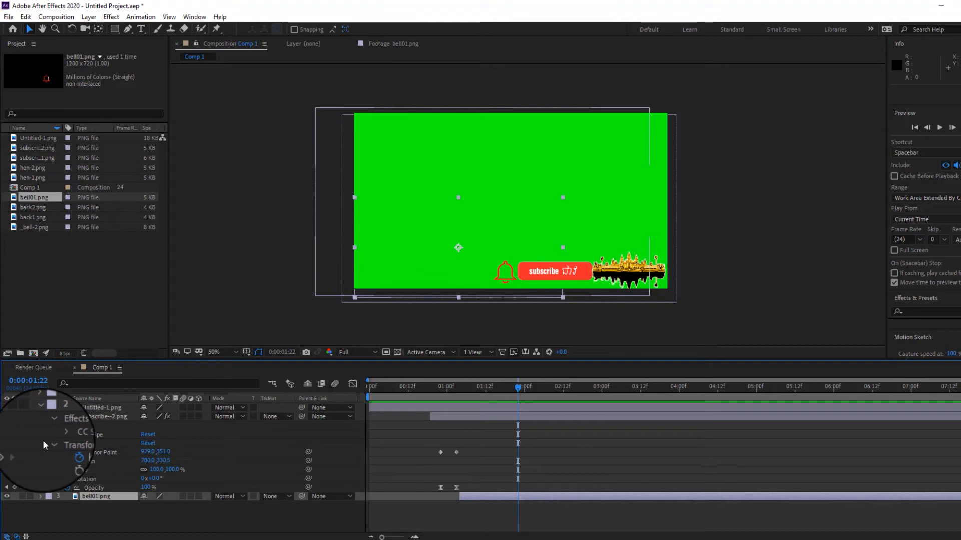
{"action": "left_click", "coordinate": [41, 416]}
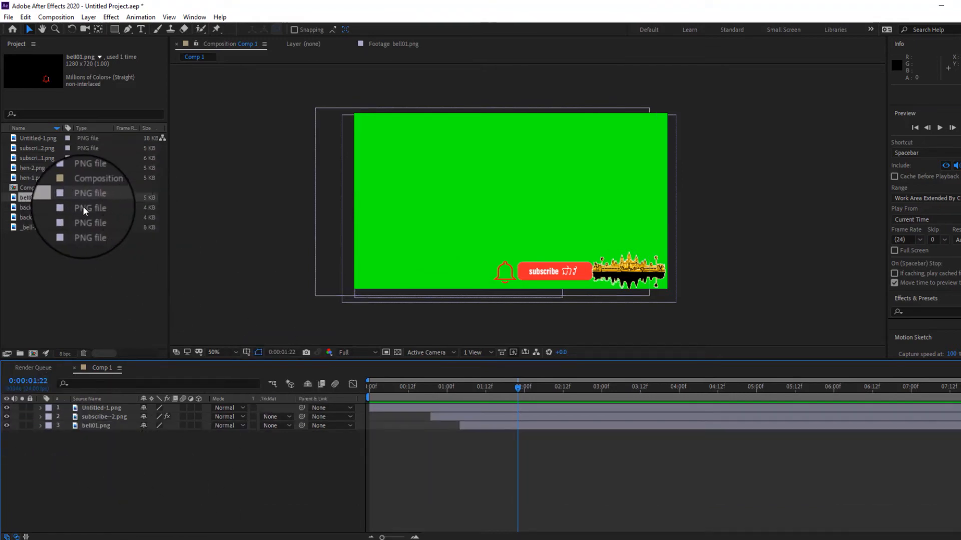
{"action": "left_click", "coordinate": [27, 206]}
{"action": "double_click", "coordinate": [37, 144]}
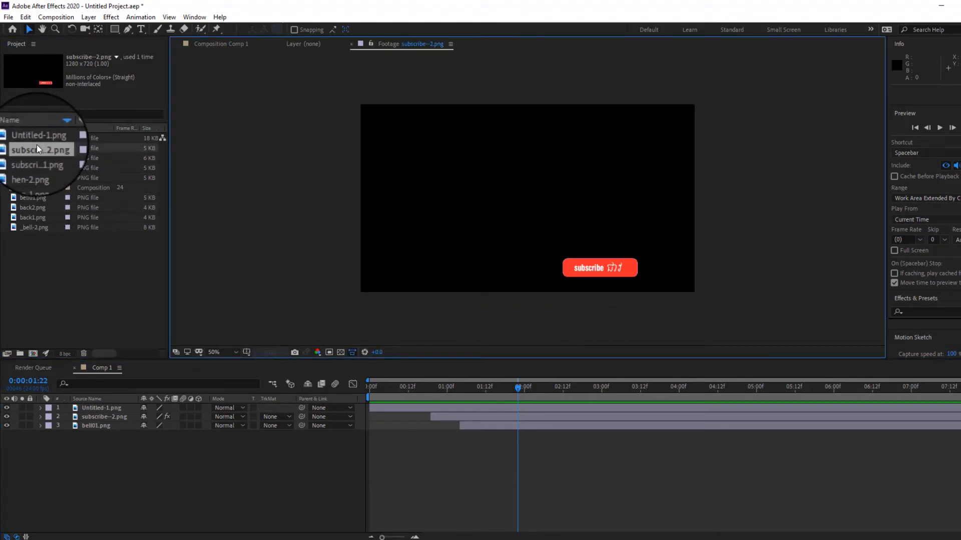
{"action": "double_click", "coordinate": [37, 159]}
{"action": "left_click", "coordinate": [31, 173]}
{"action": "double_click", "coordinate": [31, 173]}
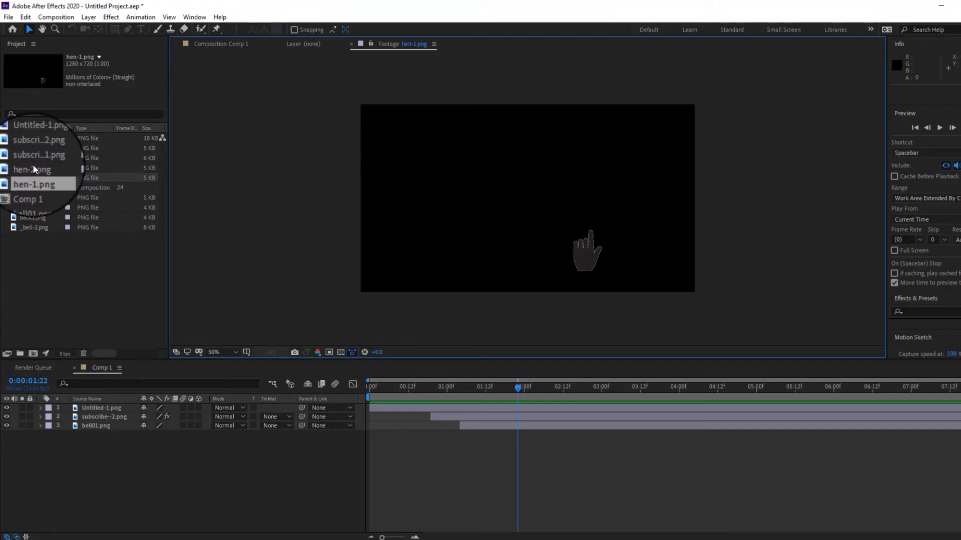
{"action": "double_click", "coordinate": [32, 165]}
{"action": "double_click", "coordinate": [31, 175]}
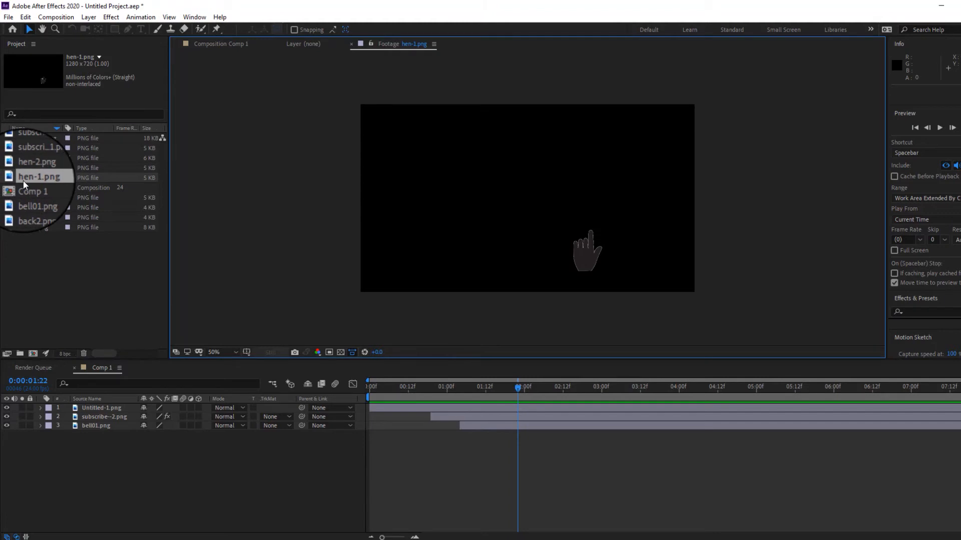
{"action": "double_click", "coordinate": [26, 172]}
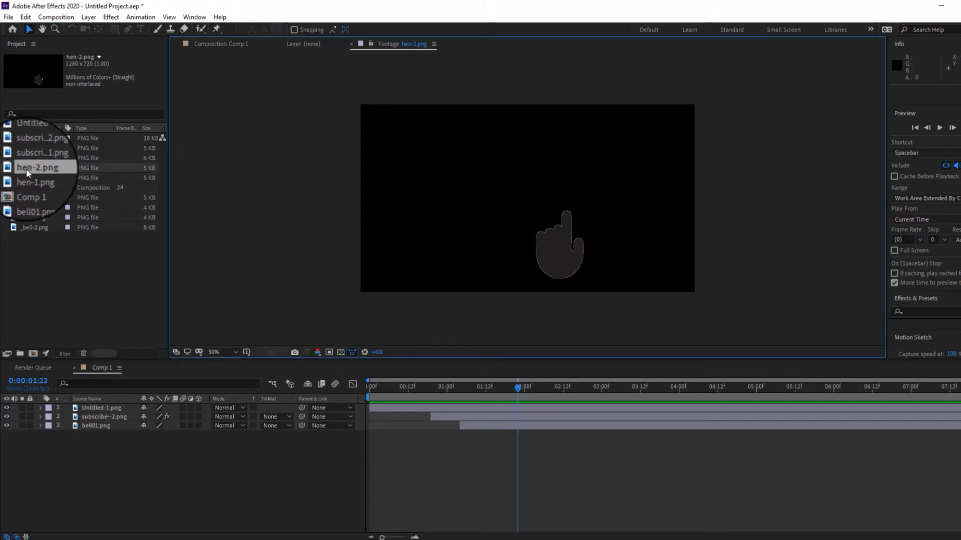
{"action": "double_click", "coordinate": [31, 179]}
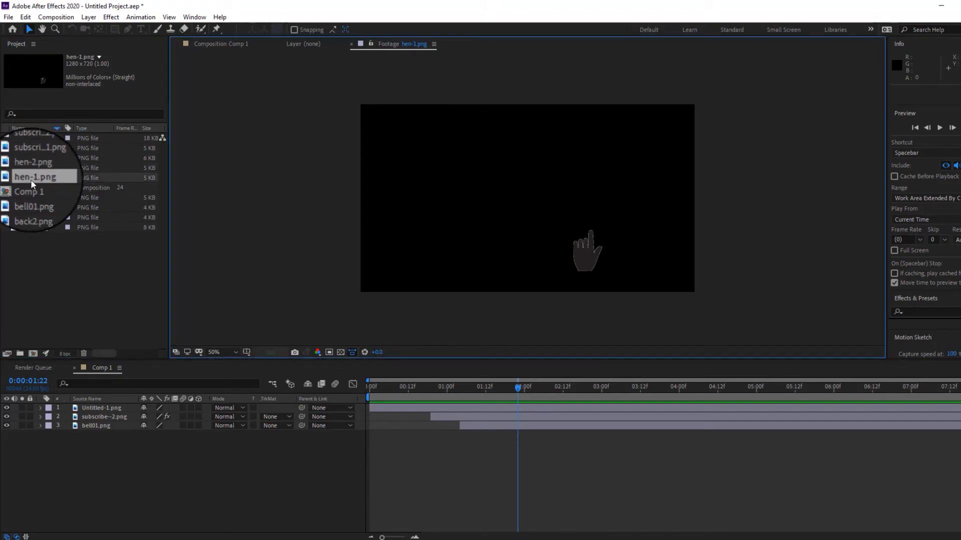
- Add hen-2.png to Comp 1 as the bottom layer, scale it to about 33% by 41% and move it over the subscribe button
{"action": "left_click_drag", "start_coordinate": [29, 171], "coordinate": [417, 450]}
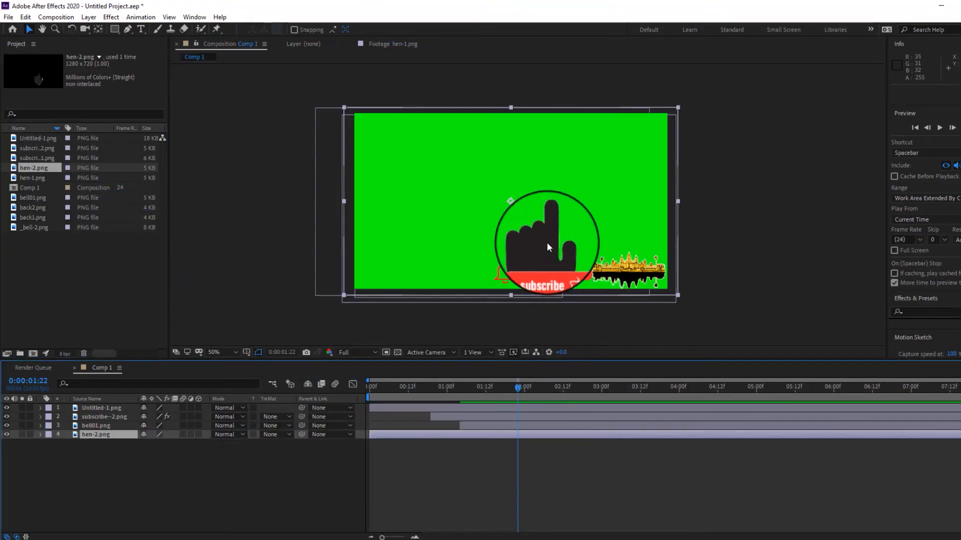
{"action": "left_click_drag", "start_coordinate": [550, 237], "coordinate": [545, 207]}
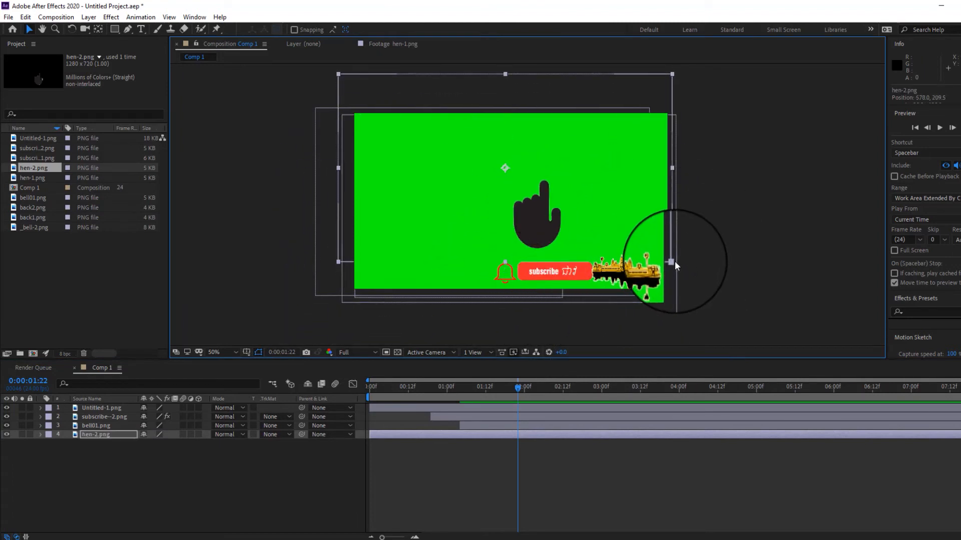
{"action": "left_click_drag", "start_coordinate": [674, 261], "coordinate": [560, 205]}
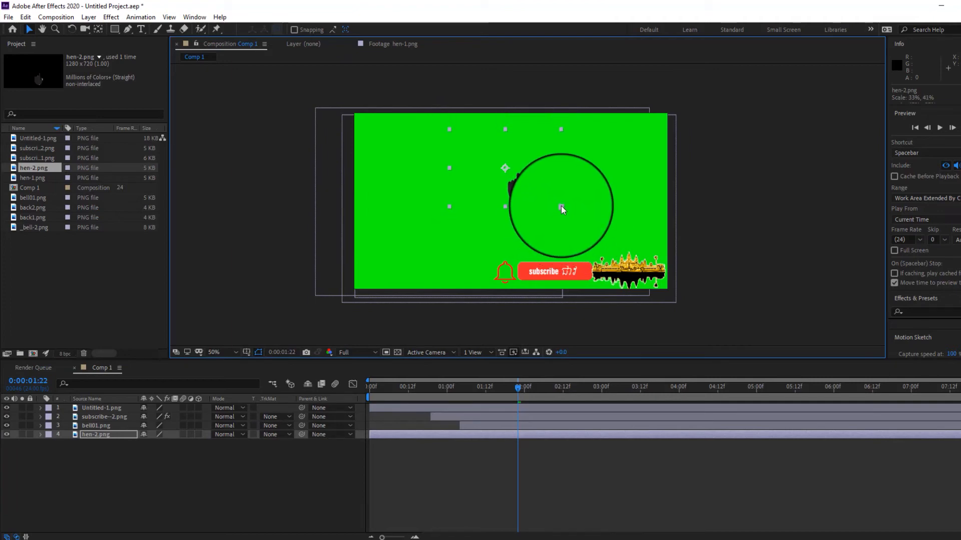
{"action": "left_click_drag", "start_coordinate": [560, 205], "coordinate": [581, 277]}
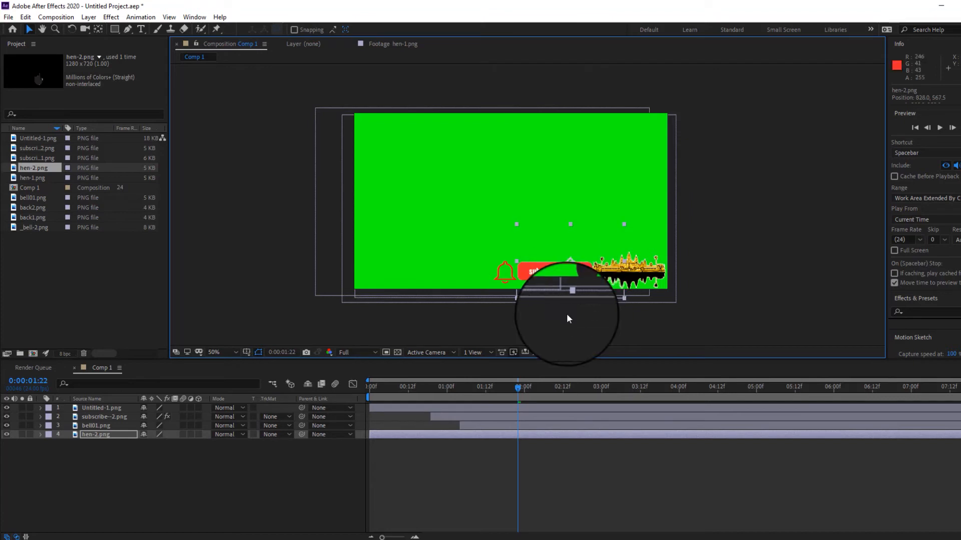
- Move the hen-2.png layer to the top of the layer stack and place the hand over the subscribe button at 836.0, 565.5
{"action": "left_click", "coordinate": [530, 435]}
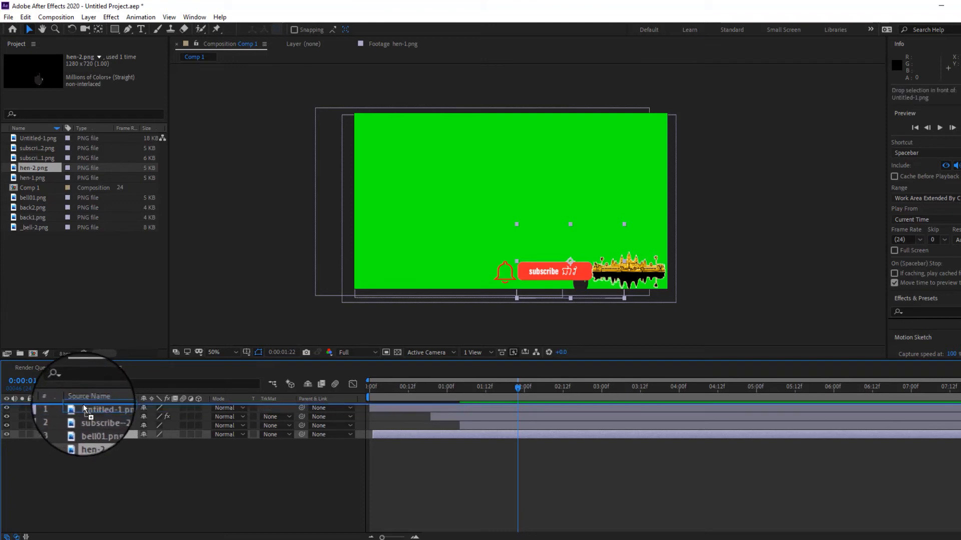
{"action": "key", "text": "ctrl+shift+bracketright"}
{"action": "mouse_move", "coordinate": [569, 279]}
{"action": "left_mouse_down"}
{"action": "mouse_move", "coordinate": [558, 278]}
{"action": "mouse_move", "coordinate": [581, 287]}
{"action": "left_mouse_up"}
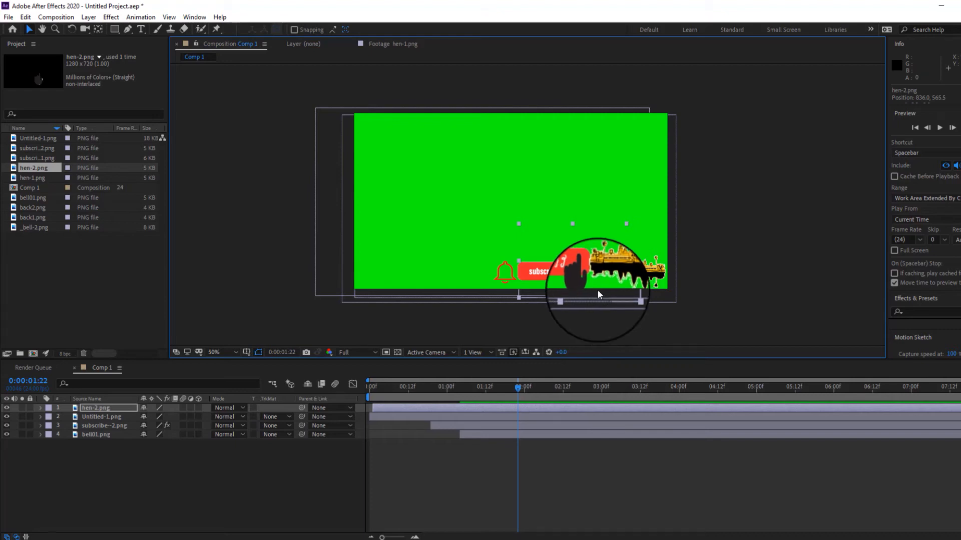
- Trim the hen-2.png layer's start to 0:00:01:04 and play back the result
{"action": "left_click_drag", "start_coordinate": [512, 387], "coordinate": [461, 395]}
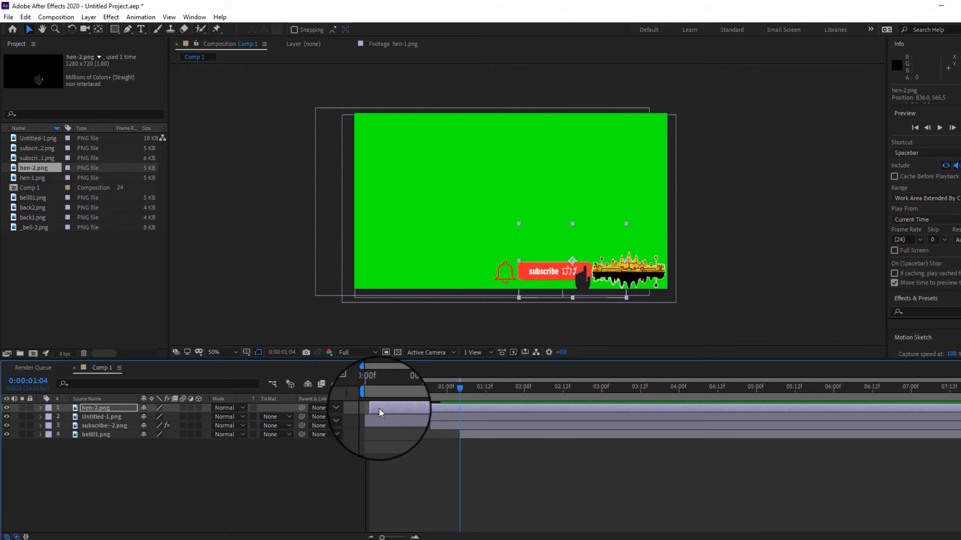
{"action": "left_click_drag", "start_coordinate": [373, 406], "coordinate": [460, 407]}
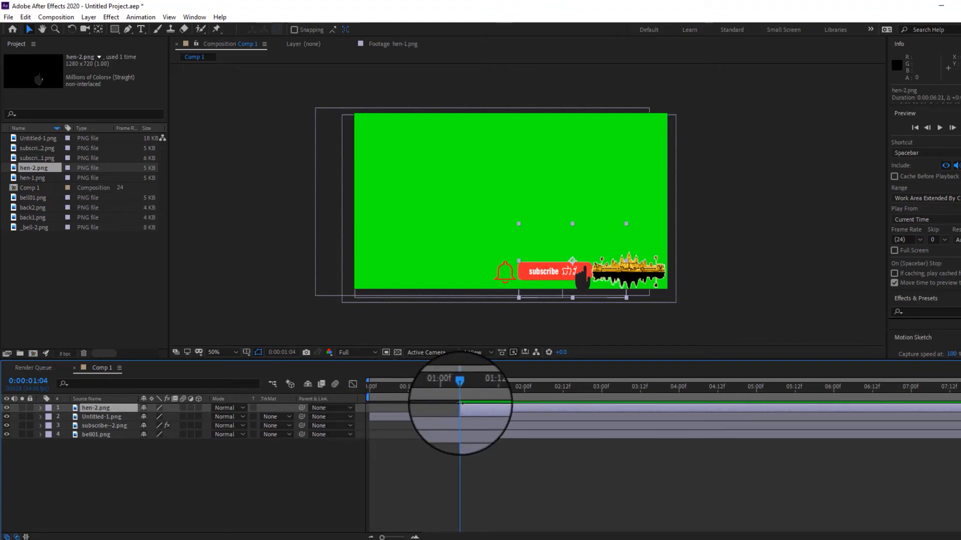
{"action": "key", "text": "space"}
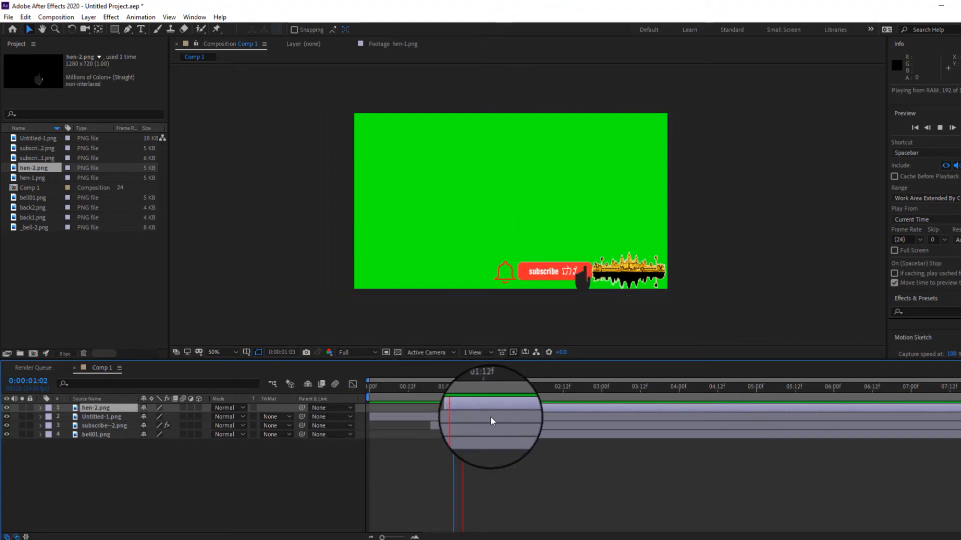
{"action": "key", "text": "space"}
{"action": "left_click_drag", "start_coordinate": [500, 388], "coordinate": [459, 394]}
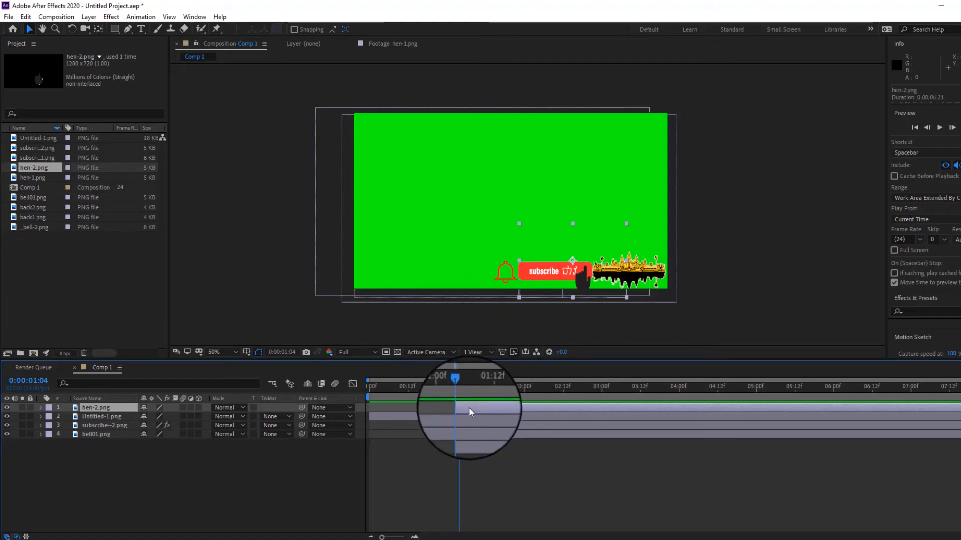
- Set an Anchor Point keyframe of 614.0, 123.0 on the hen-2.png layer at 0:00:01:04, placing the hand below the frame
{"action": "left_click", "coordinate": [37, 407]}
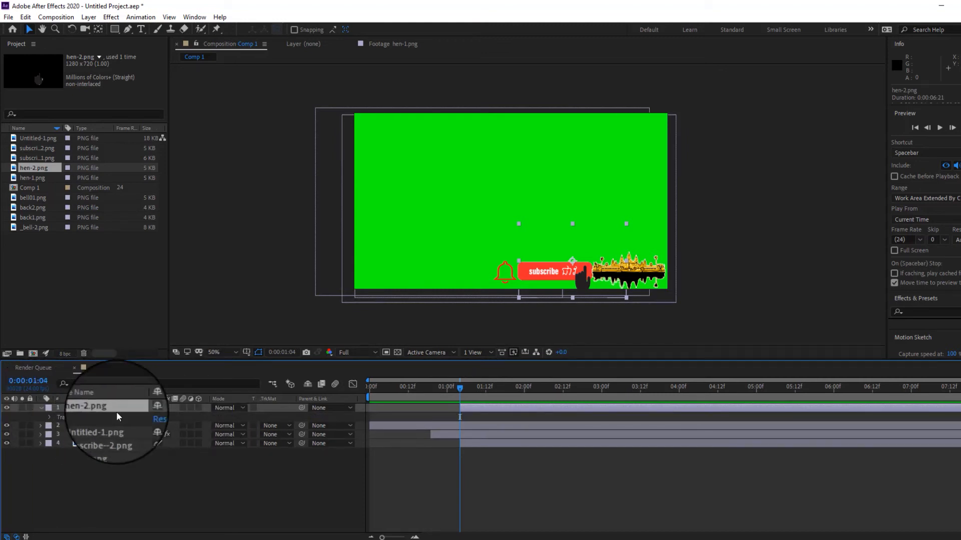
{"action": "left_click", "coordinate": [50, 417]}
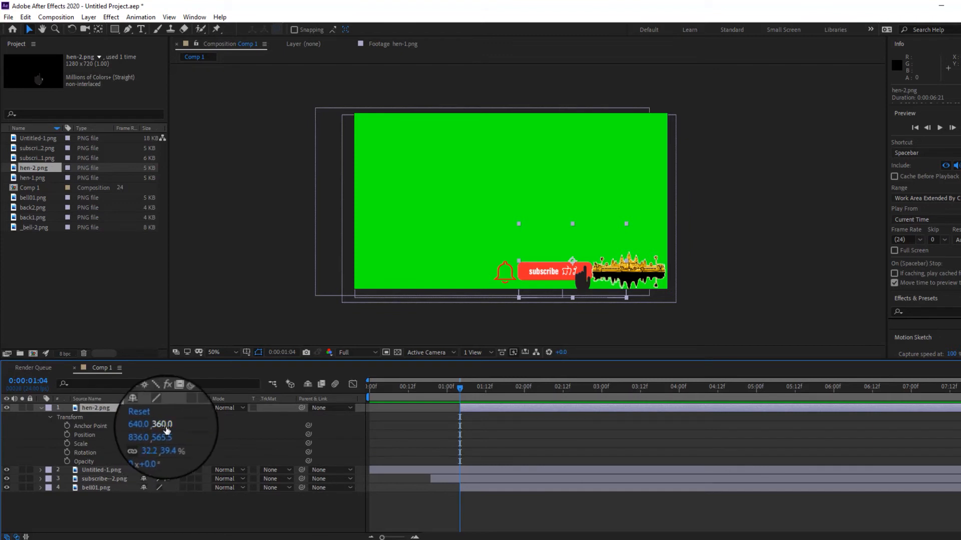
{"action": "left_click_drag", "start_coordinate": [145, 428], "coordinate": [2, 465]}
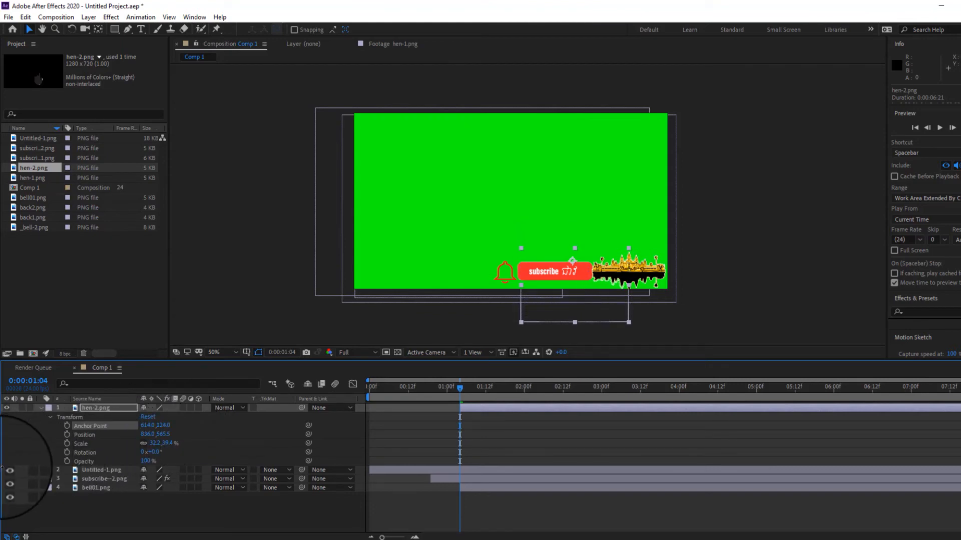
{"action": "left_click", "coordinate": [66, 425]}
{"action": "left_click_drag", "start_coordinate": [163, 426], "coordinate": [169, 431]}
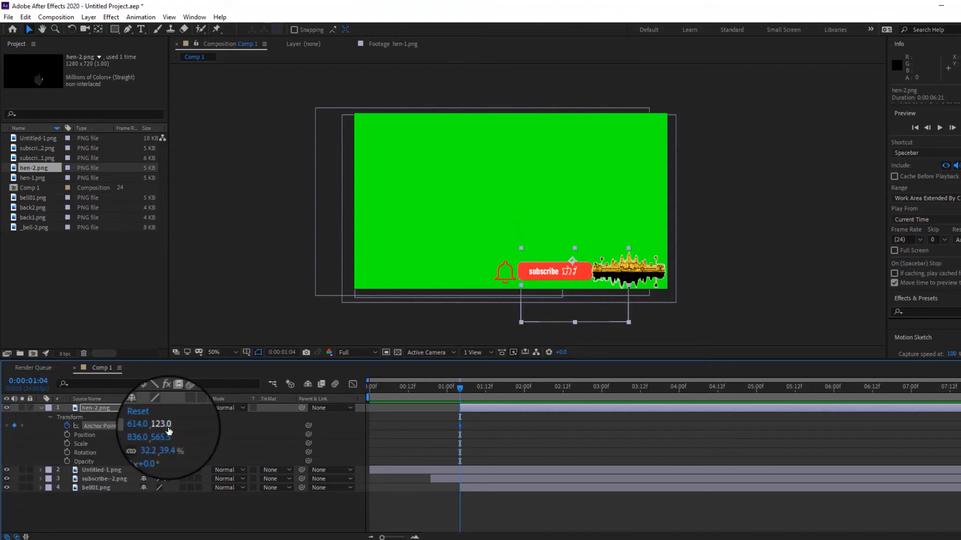
- Add an Anchor Point keyframe of 614.0, 351.0 on hen-2.png at 0:00:01:17 so the hand rises onto the subscribe button
{"action": "key", "text": "space"}
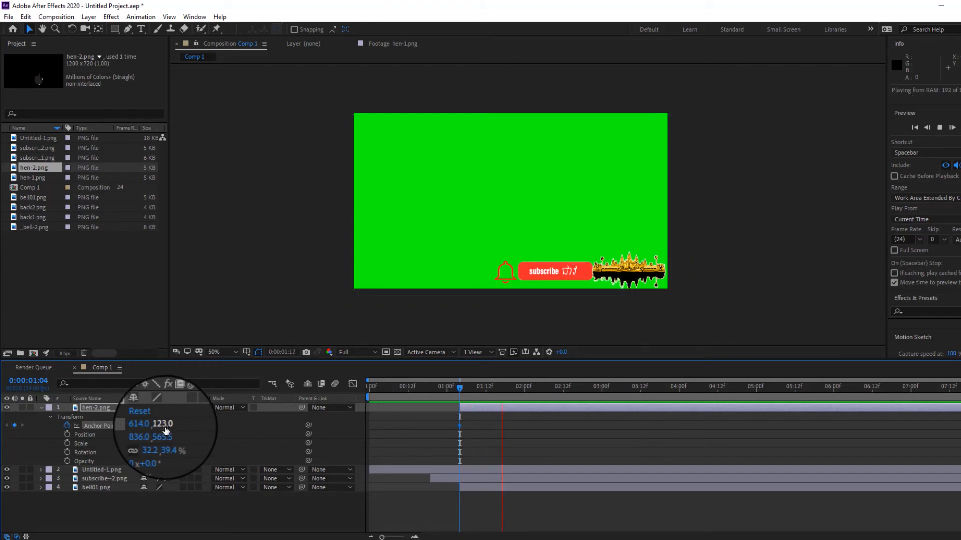
{"action": "key", "text": "space"}
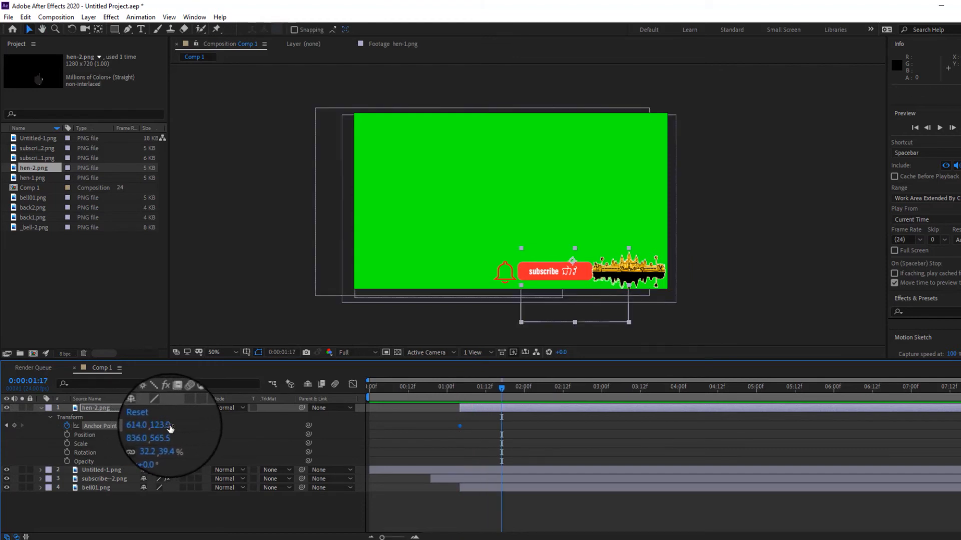
{"action": "left_click_drag", "start_coordinate": [171, 429], "coordinate": [318, 390]}
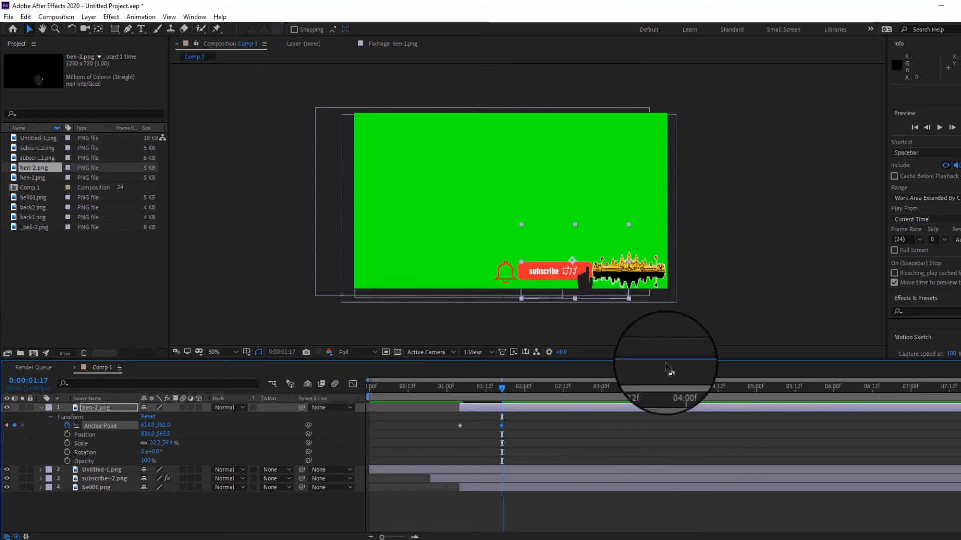
- Scale the hen-2.png layer down to about 30.7% by 35.7% and trim its end to 0:00:01:17
{"action": "left_click_drag", "start_coordinate": [629, 300], "coordinate": [627, 297]}
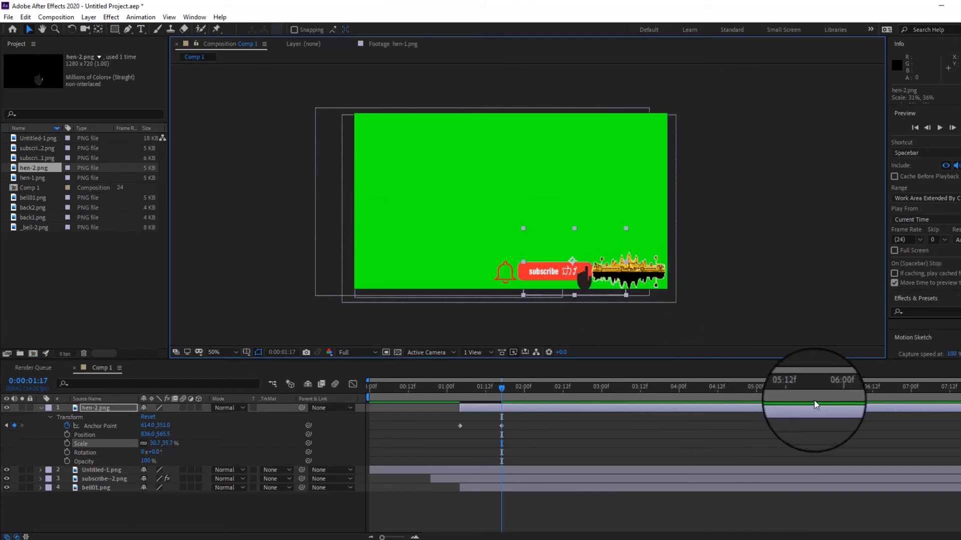
{"action": "left_click_drag", "start_coordinate": [959, 408], "coordinate": [500, 408]}
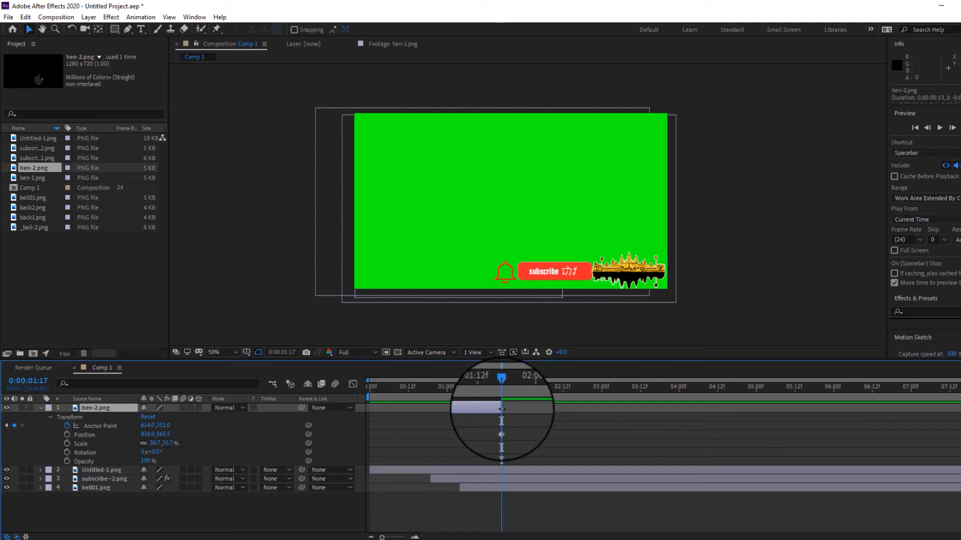
- Add hen-1.png to Comp 1 below hen-2.png, starting at 0:00:01:17 and trimmed to a duration of 10 frames
{"action": "double_click", "coordinate": [28, 178]}
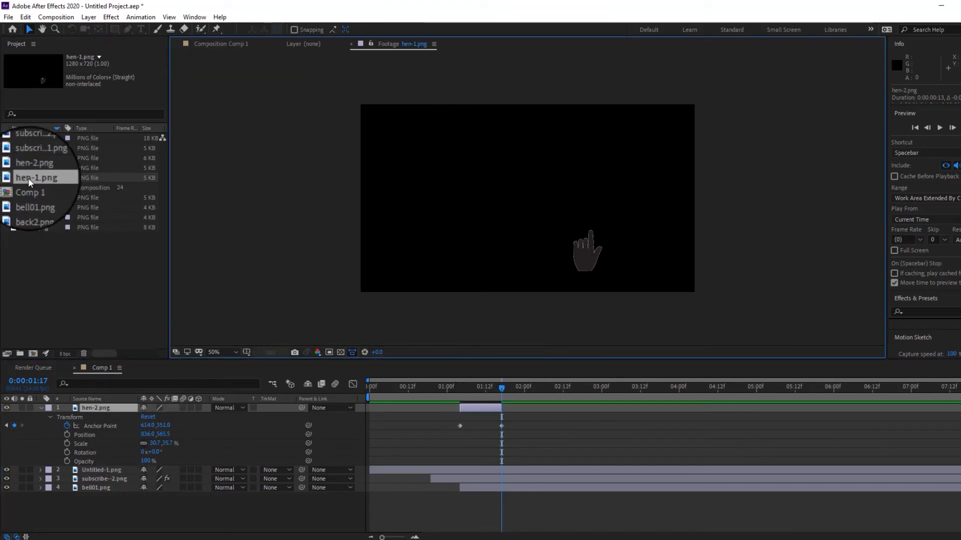
{"action": "left_click_drag", "start_coordinate": [37, 179], "coordinate": [515, 416]}
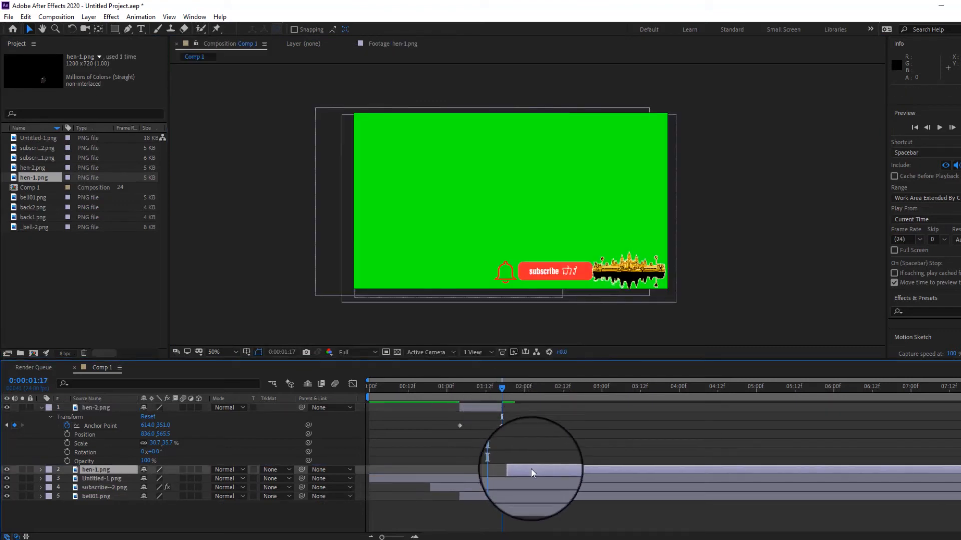
{"action": "key", "text": "bracketleft"}
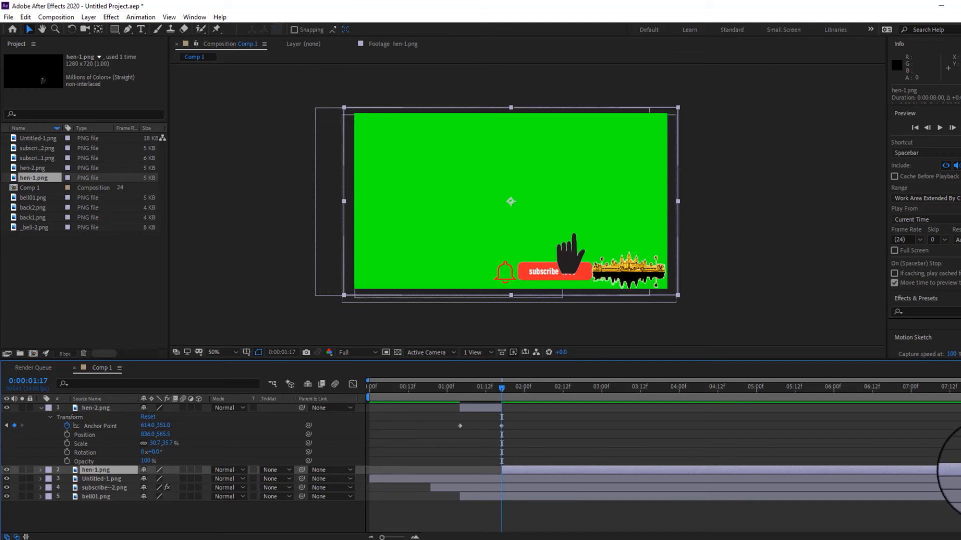
{"action": "left_click_drag", "start_coordinate": [960, 470], "coordinate": [660, 466]}
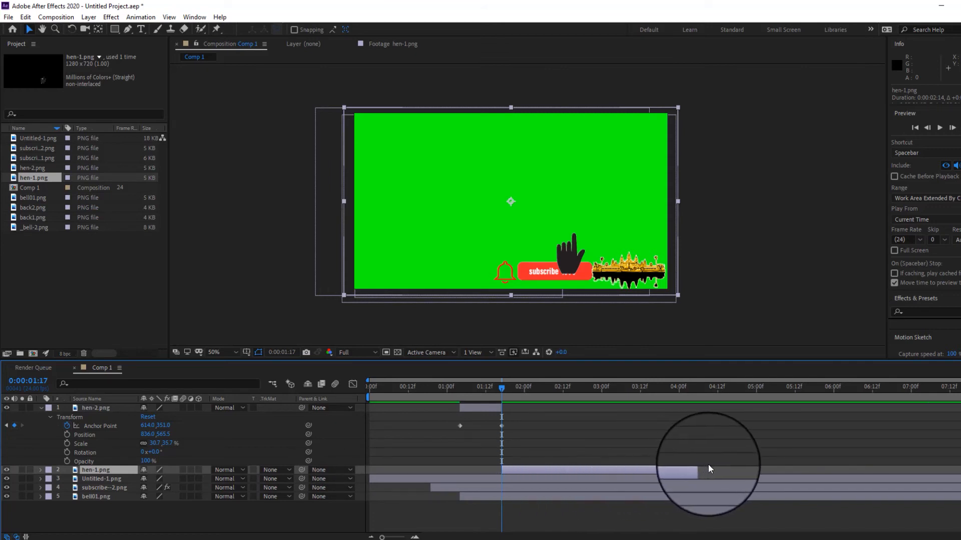
{"action": "left_click_drag", "start_coordinate": [698, 469], "coordinate": [536, 469]}
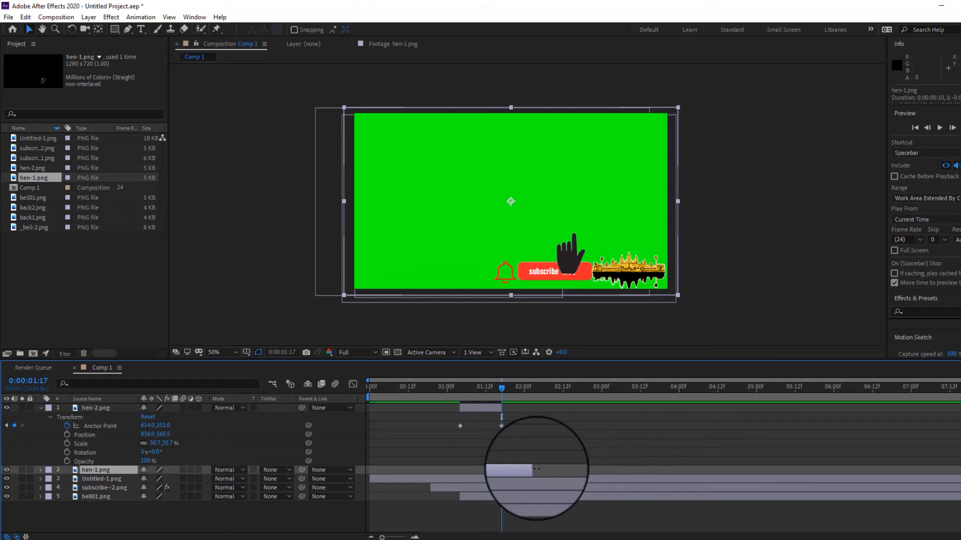
- Play back the switch between the two hand images from 0:00:01:04
{"action": "left_click_drag", "start_coordinate": [502, 385], "coordinate": [459, 390]}
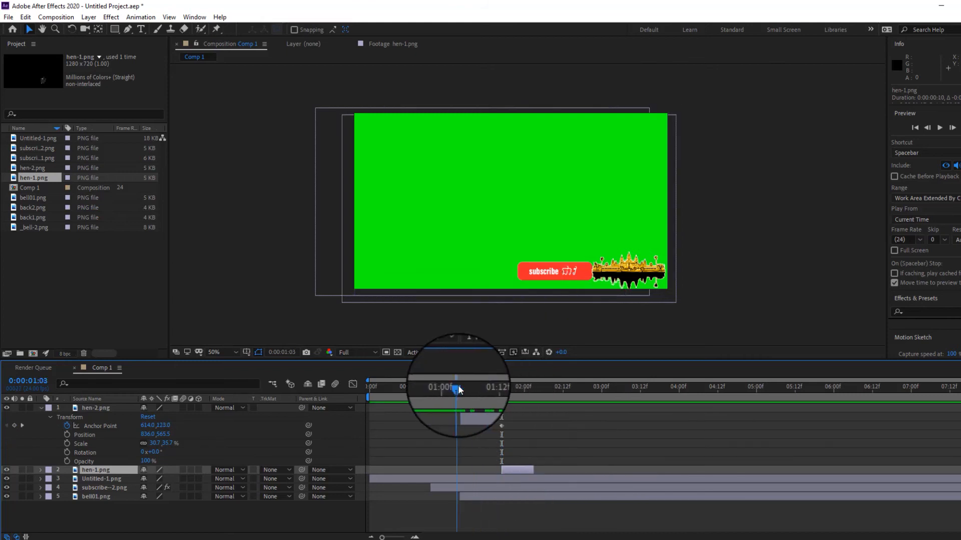
{"action": "key", "text": "space"}
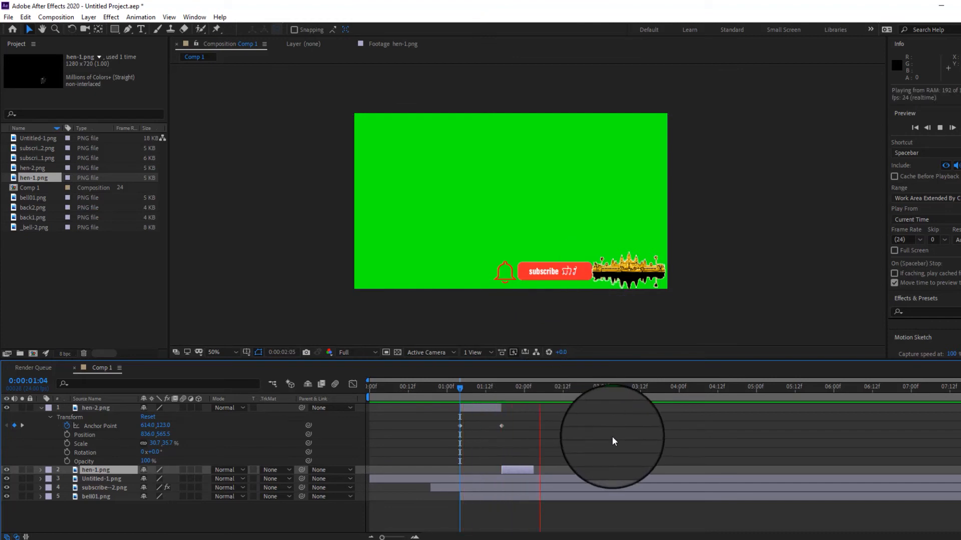
{"action": "key", "text": "space"}
- At 0:00:01:17, scale down the hen-1.png hand and move it to 720.0, 507.5 over the edge of the subscribe button
{"action": "left_click_drag", "start_coordinate": [556, 389], "coordinate": [502, 407]}
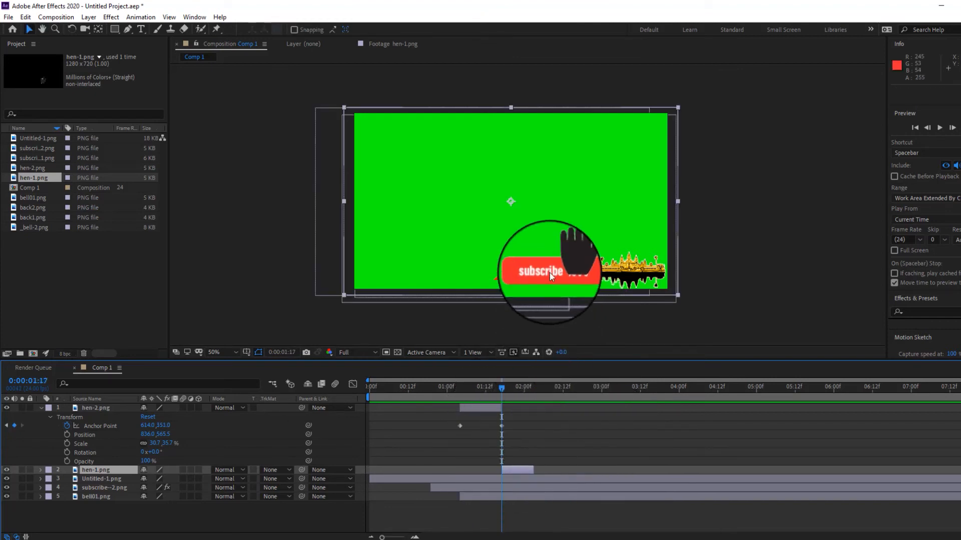
{"action": "left_click_drag", "start_coordinate": [570, 248], "coordinate": [581, 267]}
{"action": "left_click_drag", "start_coordinate": [689, 314], "coordinate": [683, 313]}
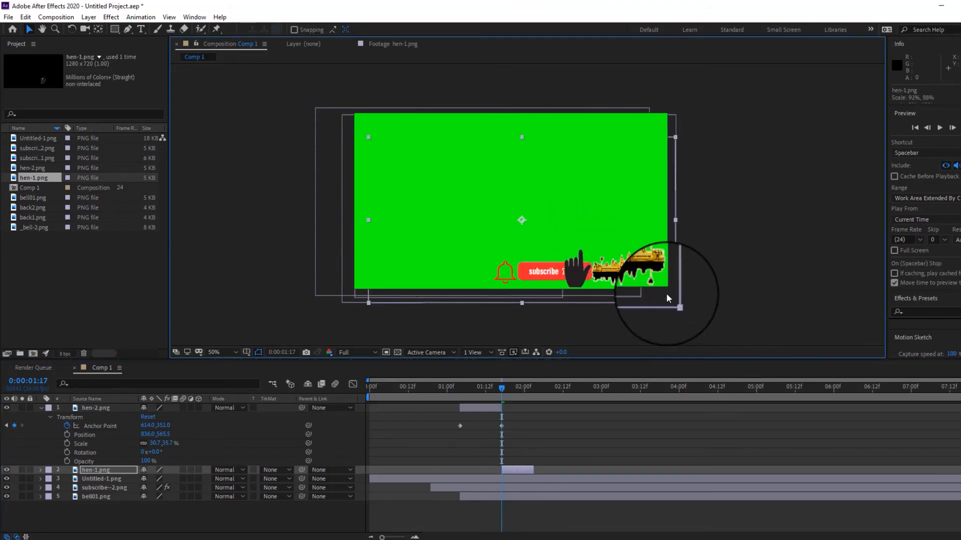
{"action": "left_click_drag", "start_coordinate": [568, 266], "coordinate": [577, 285]}
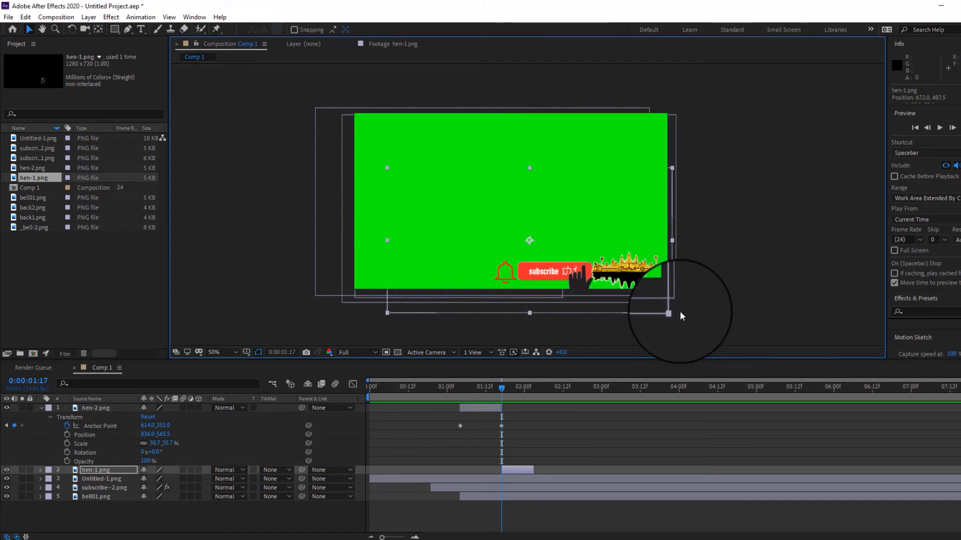
{"action": "left_click_drag", "start_coordinate": [672, 315], "coordinate": [662, 304]}
{"action": "left_click_drag", "start_coordinate": [578, 268], "coordinate": [581, 267]}
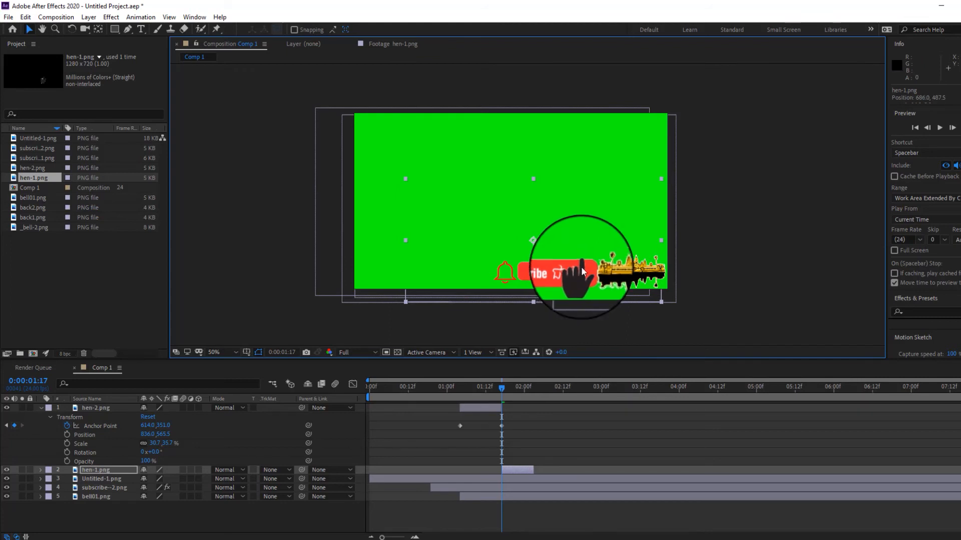
{"action": "mouse_move", "coordinate": [560, 196]}
{"action": "left_mouse_down"}
{"action": "mouse_move", "coordinate": [560, 212]}
{"action": "mouse_move", "coordinate": [566, 206]}
{"action": "left_mouse_up"}
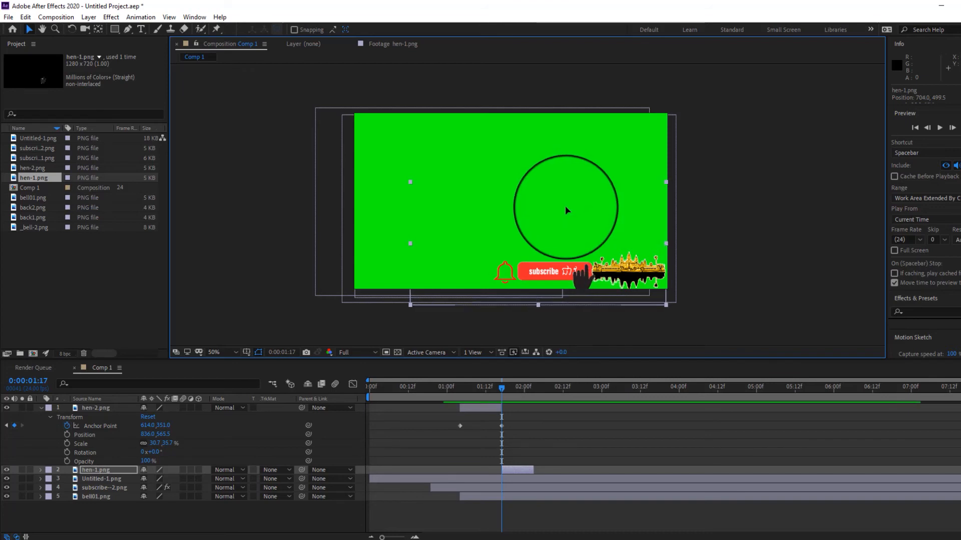
{"action": "mouse_move", "coordinate": [666, 304]}
{"action": "left_mouse_down"}
{"action": "mouse_move", "coordinate": [673, 307]}
{"action": "mouse_move", "coordinate": [658, 299]}
{"action": "left_mouse_up"}
{"action": "left_click_drag", "start_coordinate": [581, 275], "coordinate": [586, 278]}
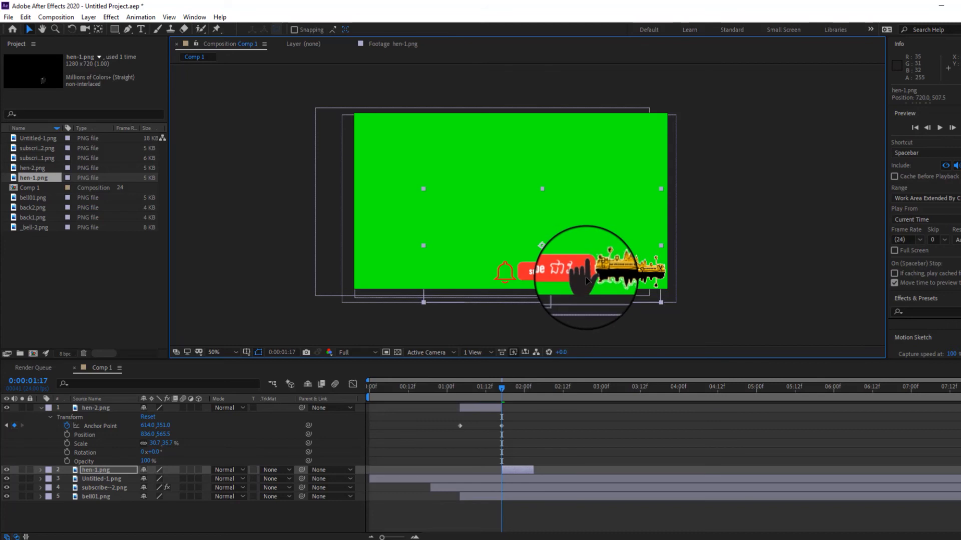
- Play back the hand animation twice from 0:00:01:03 to check the transition between hen-2.png and hen-1.png
{"action": "left_click_drag", "start_coordinate": [503, 386], "coordinate": [473, 388]}
{"action": "left_click", "coordinate": [456, 396]}
{"action": "key", "text": "space"}
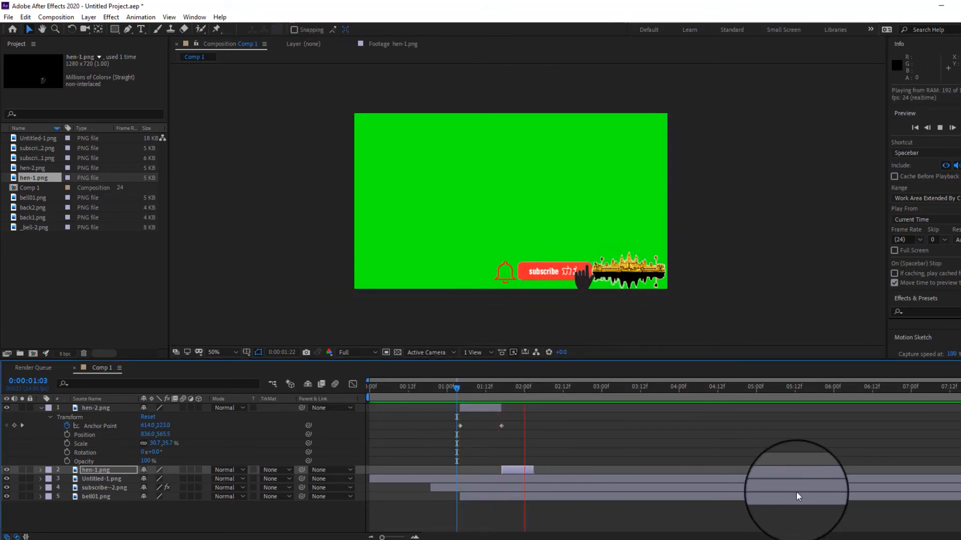
{"action": "key", "text": "space"}
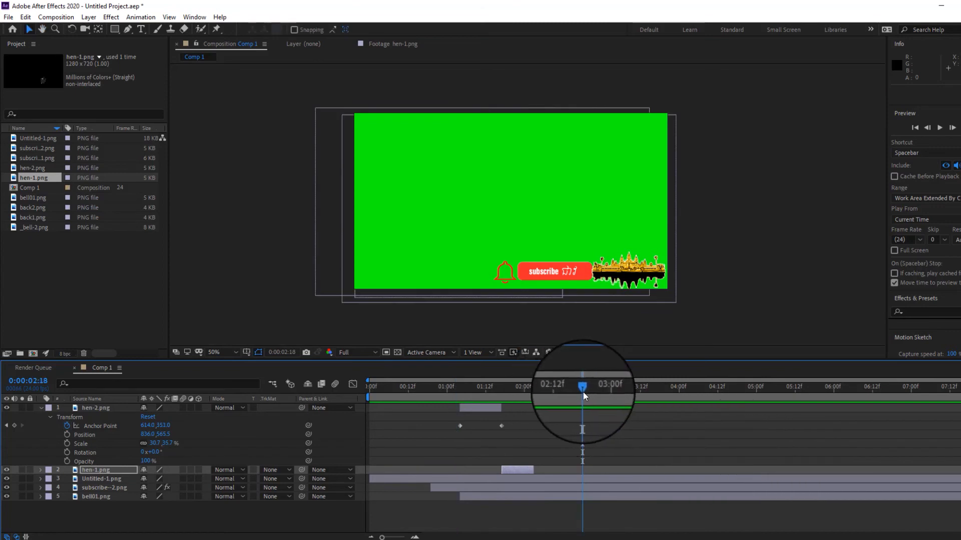
{"action": "left_click_drag", "start_coordinate": [583, 385], "coordinate": [457, 404]}
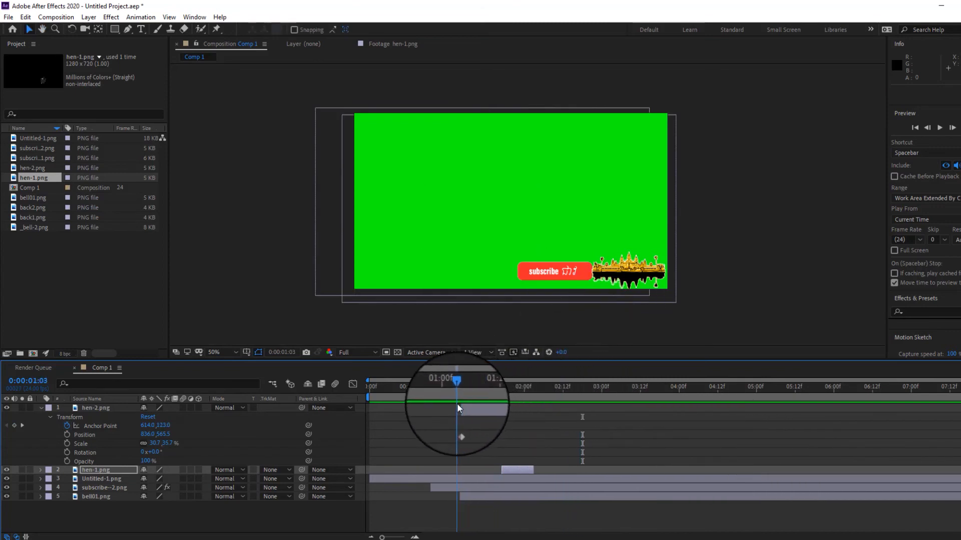
{"action": "key", "text": "space"}
{"action": "key", "text": "space"}
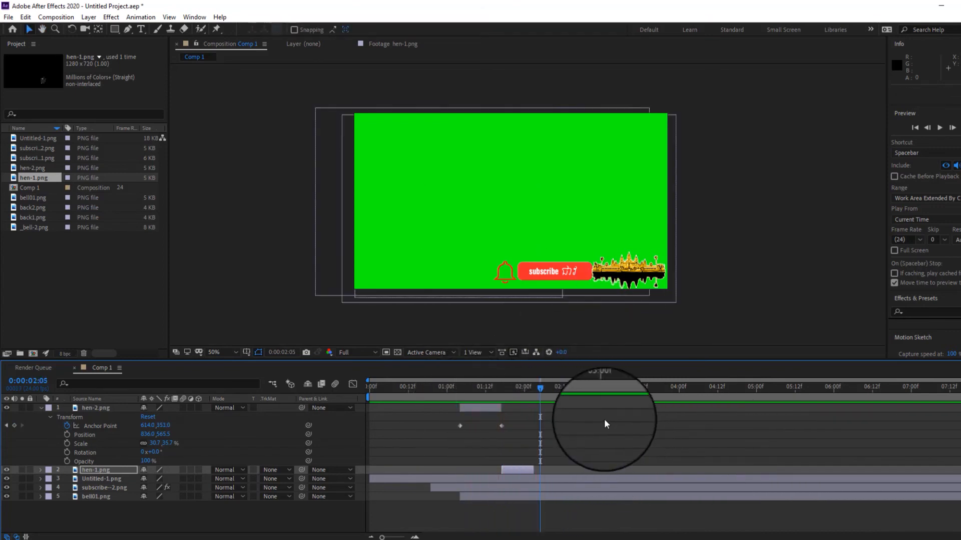
- Trim the bell01.png layer's end to 0:00:01:17, where the hen-1.png hand begins
{"action": "left_click_drag", "start_coordinate": [539, 388], "coordinate": [503, 391]}
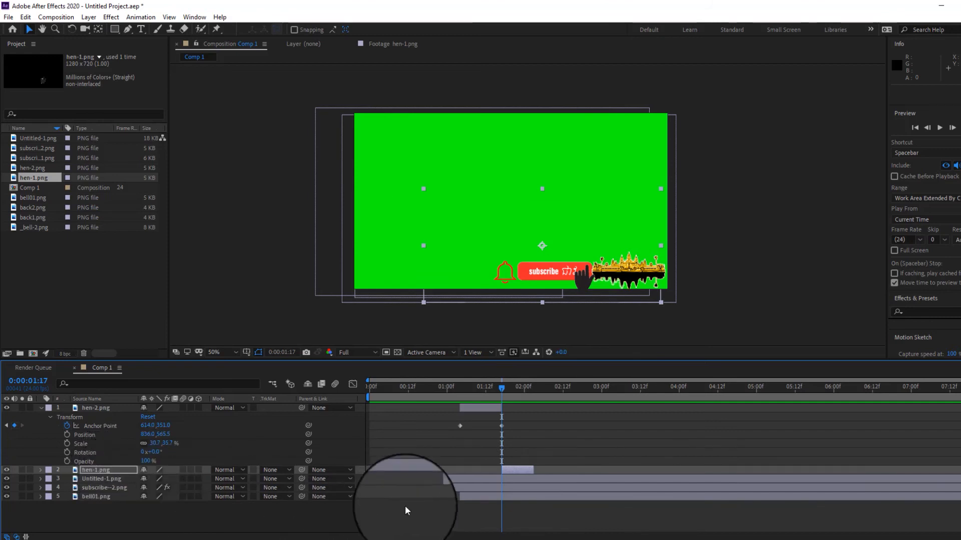
{"action": "left_click", "coordinate": [503, 498]}
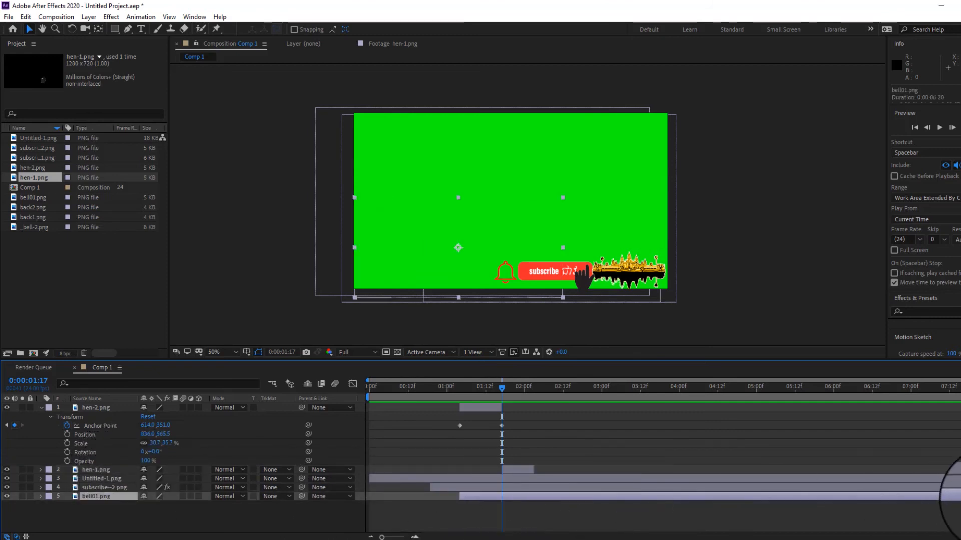
{"action": "left_click_drag", "start_coordinate": [958, 497], "coordinate": [506, 496]}
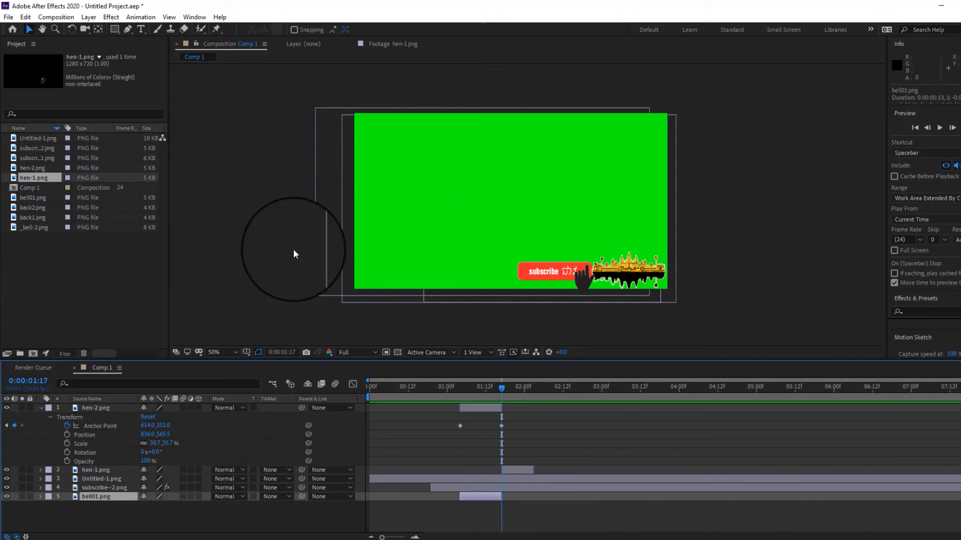
- Add _bell-2.png to Comp 1 as the lowest layer, starting at 0:00:01:17 where bell01.png ends
{"action": "left_click", "coordinate": [19, 170]}
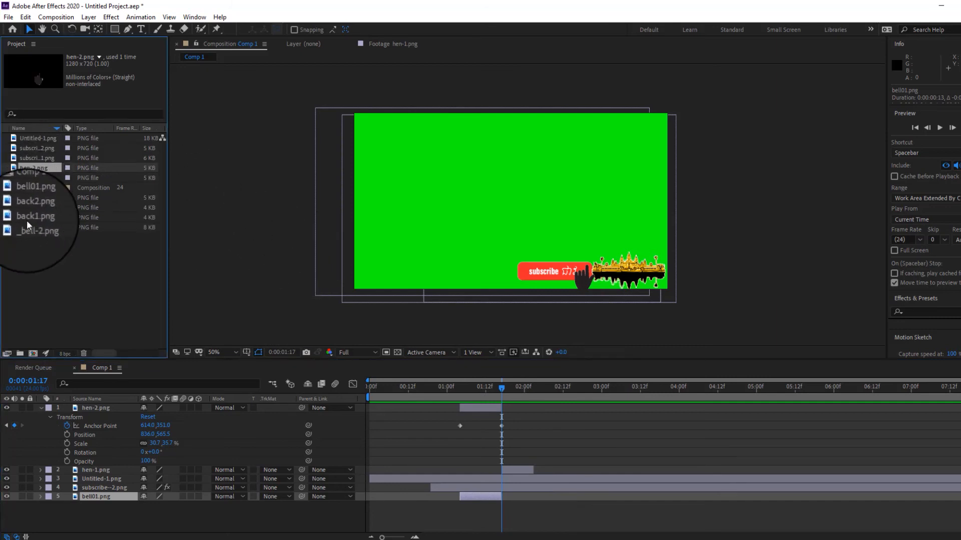
{"action": "left_click", "coordinate": [32, 208]}
{"action": "double_click", "coordinate": [34, 231]}
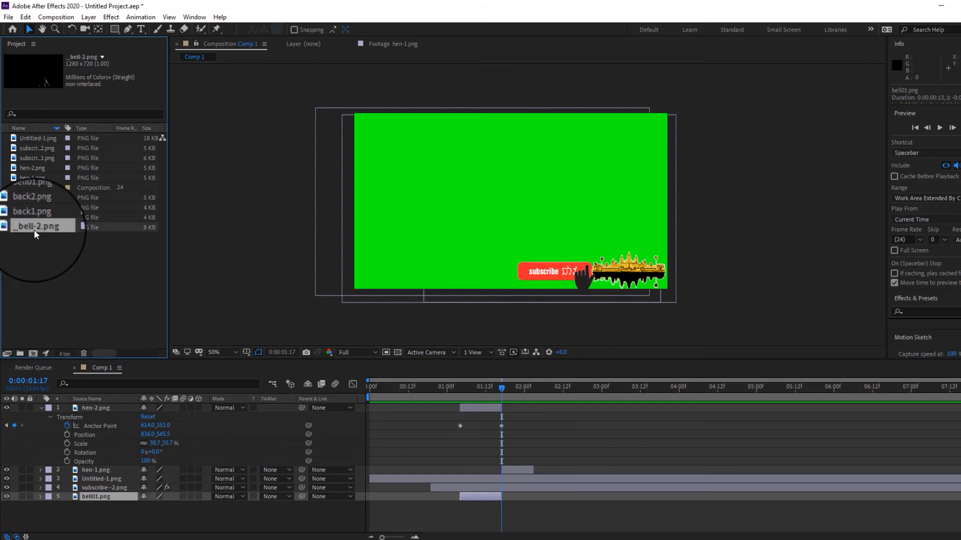
{"action": "left_click_drag", "start_coordinate": [41, 230], "coordinate": [513, 506]}
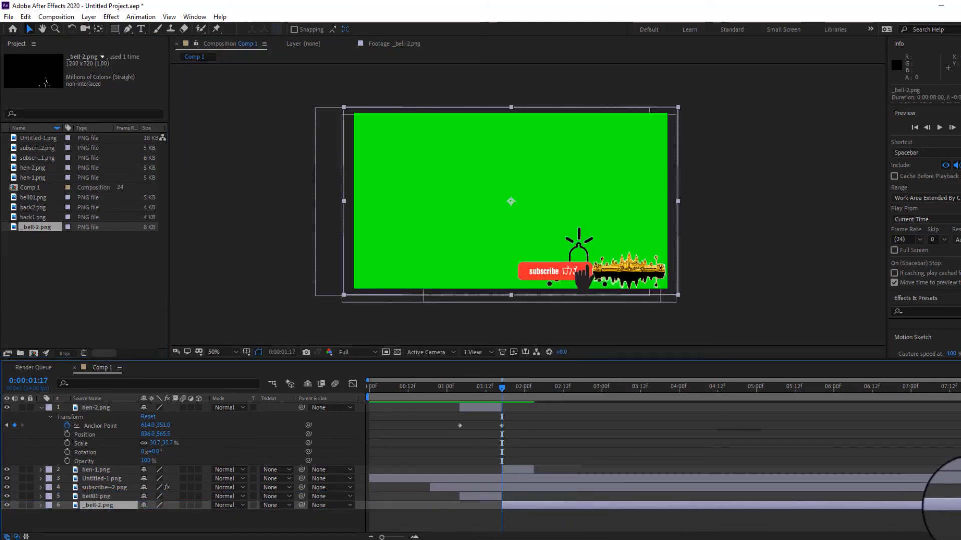
{"action": "key", "text": "ctrl+z"}
{"action": "key", "text": "="}
{"action": "left_click_drag", "start_coordinate": [777, 505], "coordinate": [733, 506]}
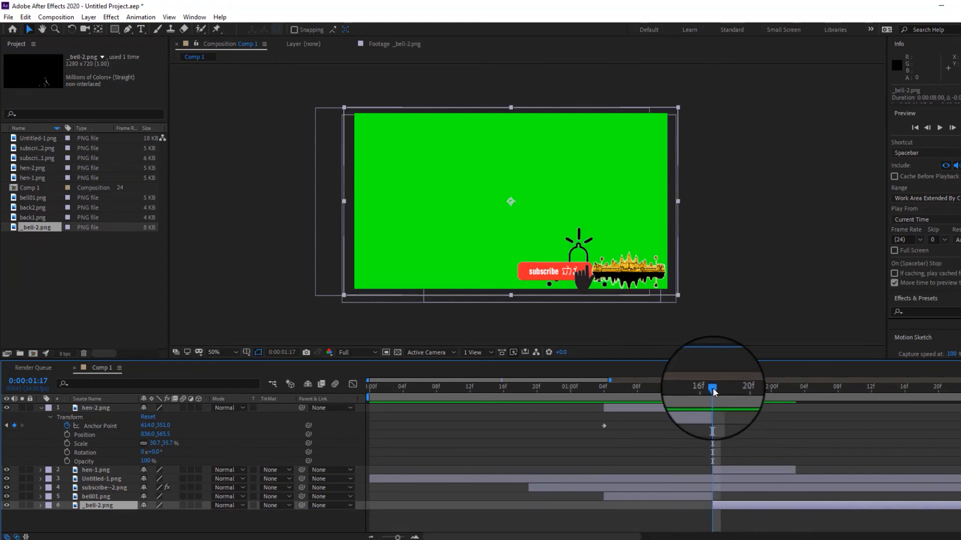
- At 0:00:01:19, scale down the _bell-2.png bell and move it to 464.0, 517.5 beside the subscribe button
{"action": "left_click_drag", "start_coordinate": [710, 387], "coordinate": [725, 402]}
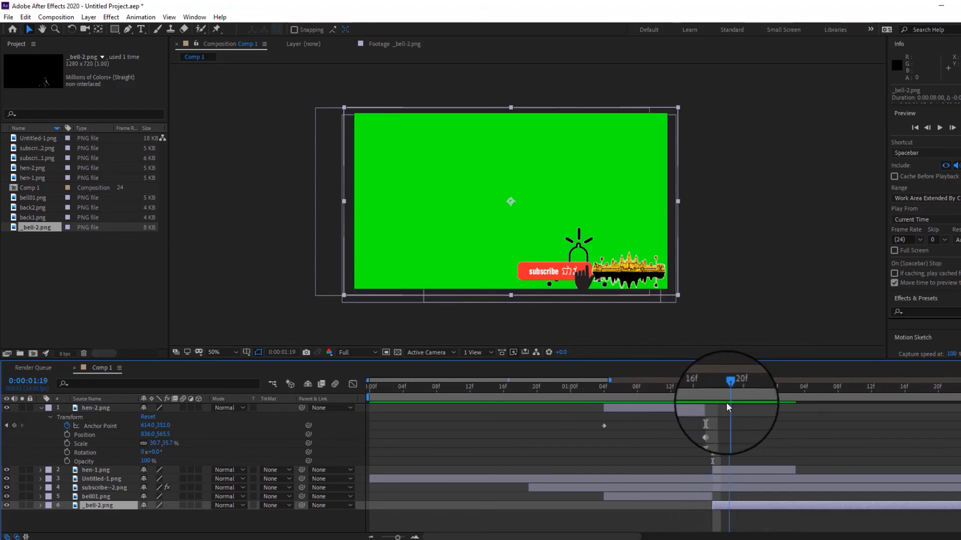
{"action": "left_click", "coordinate": [530, 249]}
{"action": "left_click_drag", "start_coordinate": [530, 249], "coordinate": [488, 259]}
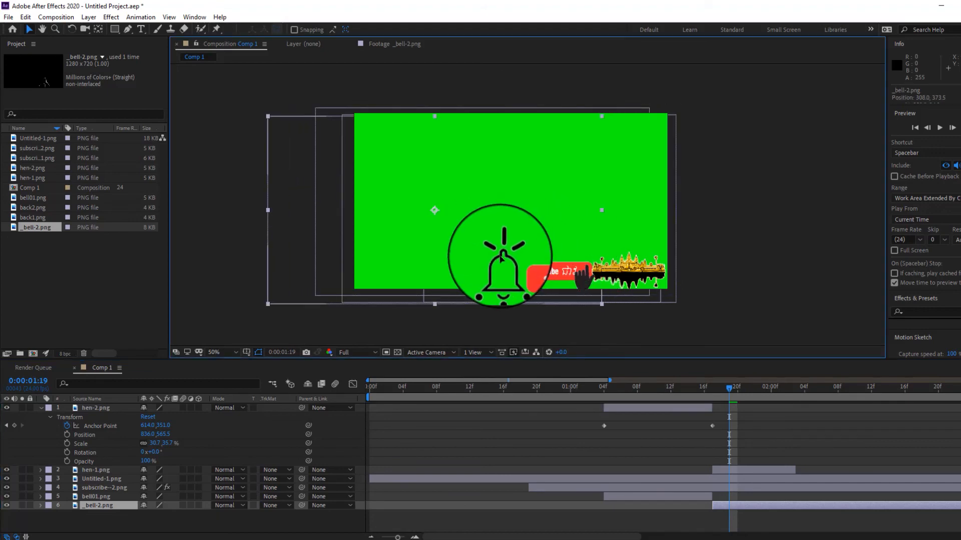
{"action": "left_click_drag", "start_coordinate": [603, 306], "coordinate": [555, 273]}
{"action": "left_click_drag", "start_coordinate": [467, 251], "coordinate": [481, 269]}
{"action": "left_click_drag", "start_coordinate": [567, 289], "coordinate": [543, 272]}
{"action": "left_click_drag", "start_coordinate": [487, 261], "coordinate": [506, 274]}
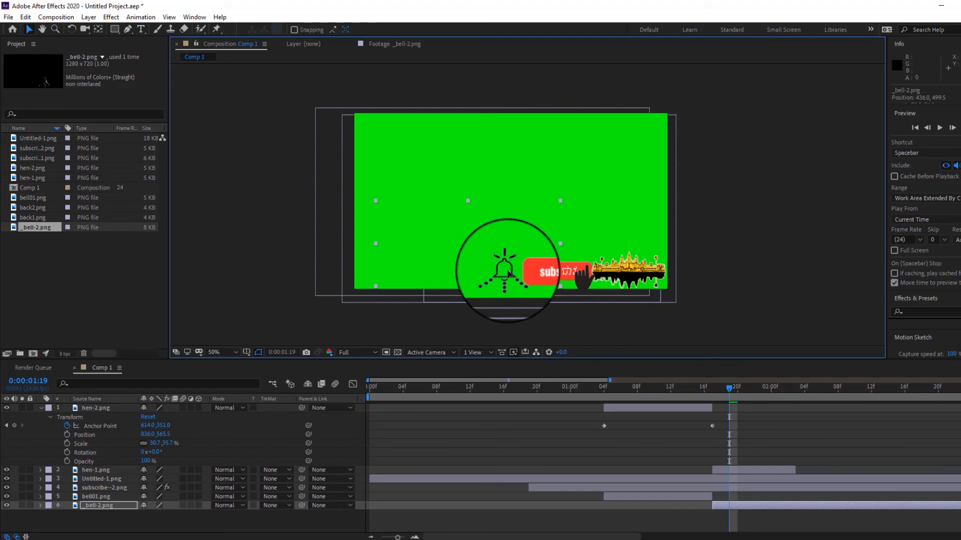
{"action": "left_click_drag", "start_coordinate": [562, 287], "coordinate": [544, 287]}
{"action": "left_click_drag", "start_coordinate": [497, 264], "coordinate": [506, 266]}
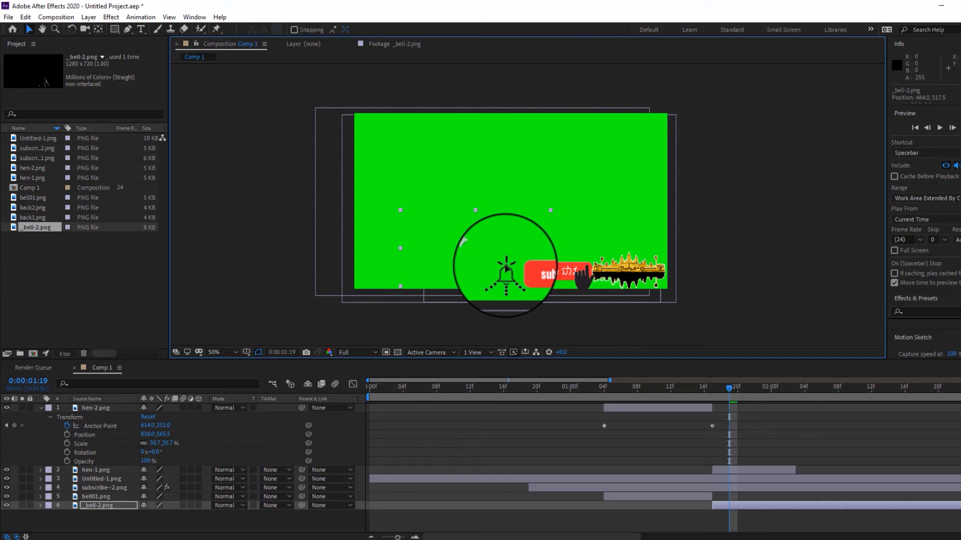
- At 0:00:01:15, scale down the bell01.png bell slightly and move it to 446.0, 533.5 to match the ringing bell
{"action": "left_click_drag", "start_coordinate": [730, 390], "coordinate": [699, 393]}
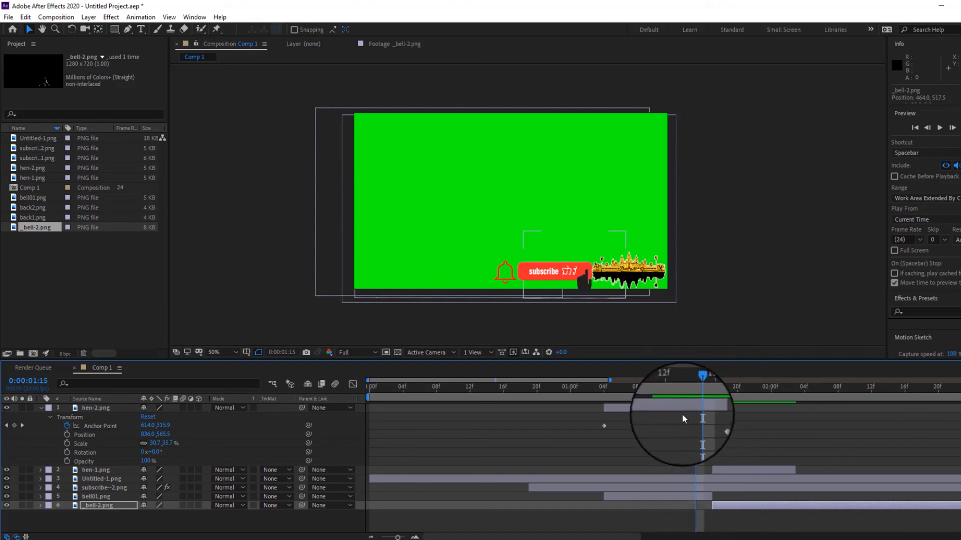
{"action": "left_click", "coordinate": [702, 497]}
{"action": "left_click_drag", "start_coordinate": [563, 197], "coordinate": [542, 208]}
{"action": "left_click_drag", "start_coordinate": [496, 263], "coordinate": [509, 271]}
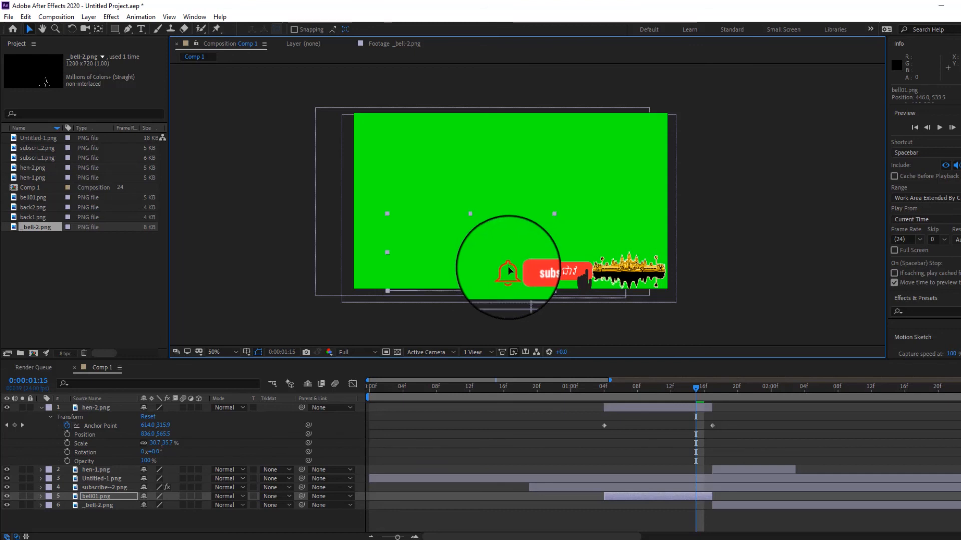
- Play back the animation from 0:00:01:01 and scrub through it to check the switch between the two bell images
{"action": "left_click_drag", "start_coordinate": [698, 389], "coordinate": [580, 389]}
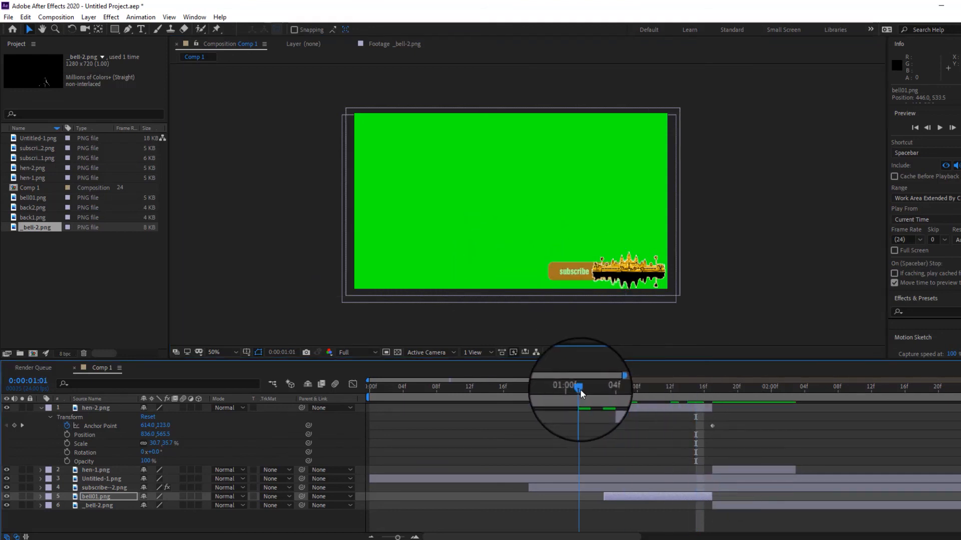
{"action": "key", "text": "space"}
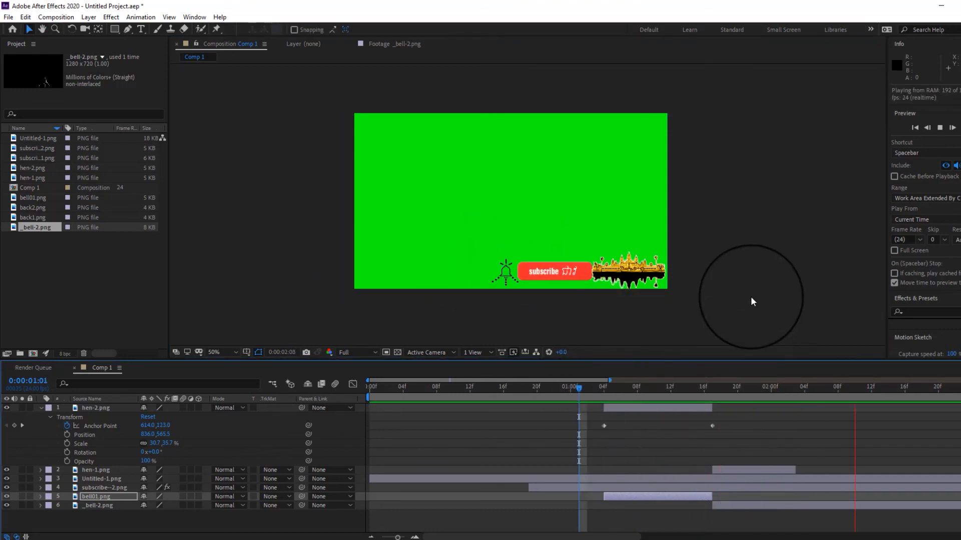
{"action": "key", "text": "space"}
{"action": "left_click_drag", "start_coordinate": [863, 391], "coordinate": [562, 370]}
{"action": "left_click_drag", "start_coordinate": [464, 376], "coordinate": [693, 380]}
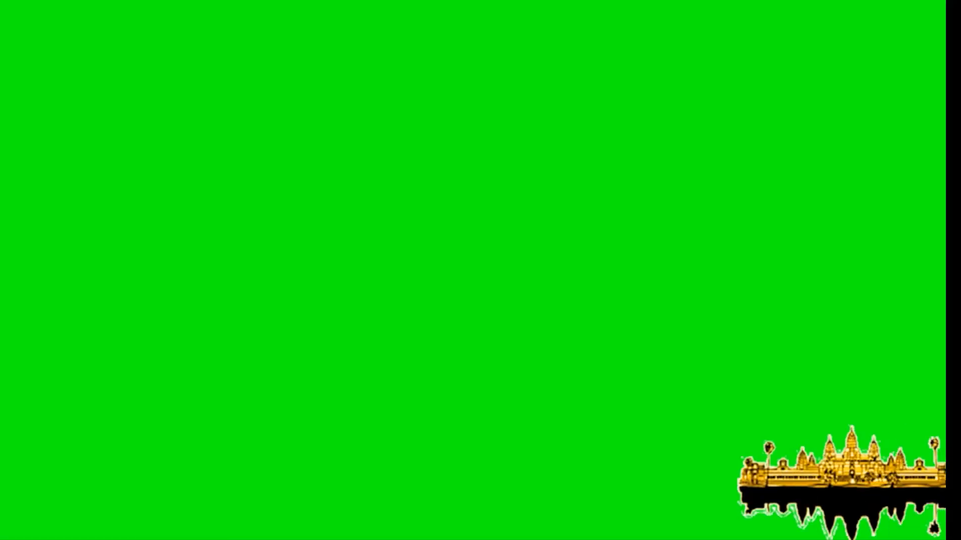